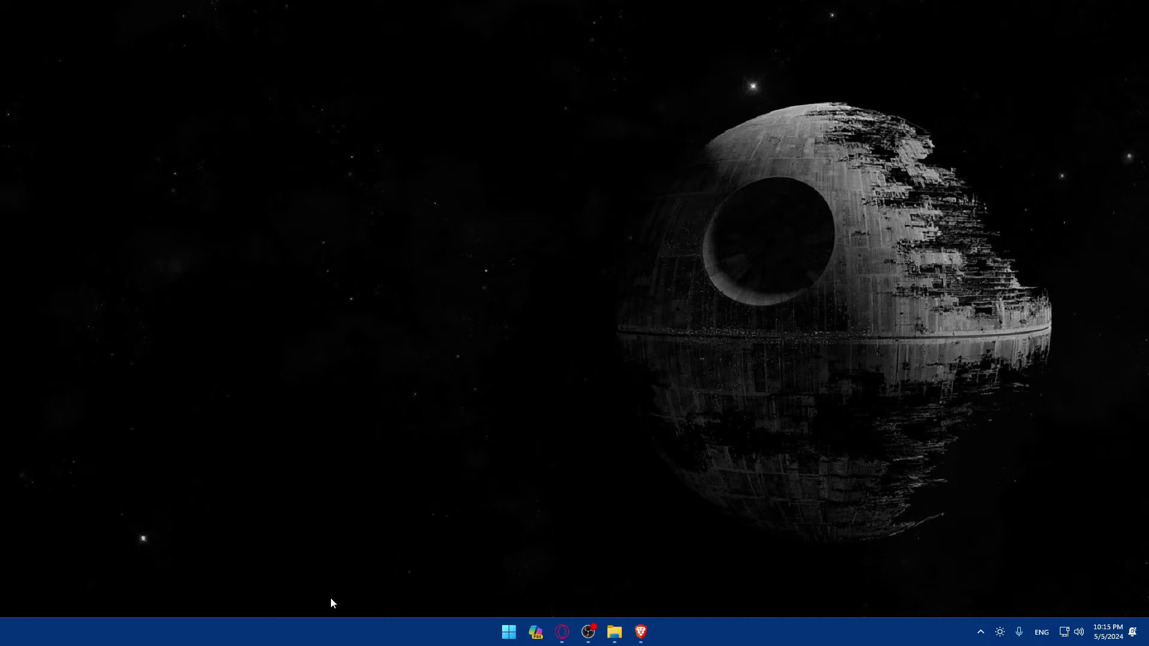
Launch Brave, load wordpress.com, and open a new private browsing window.
click(641, 632)
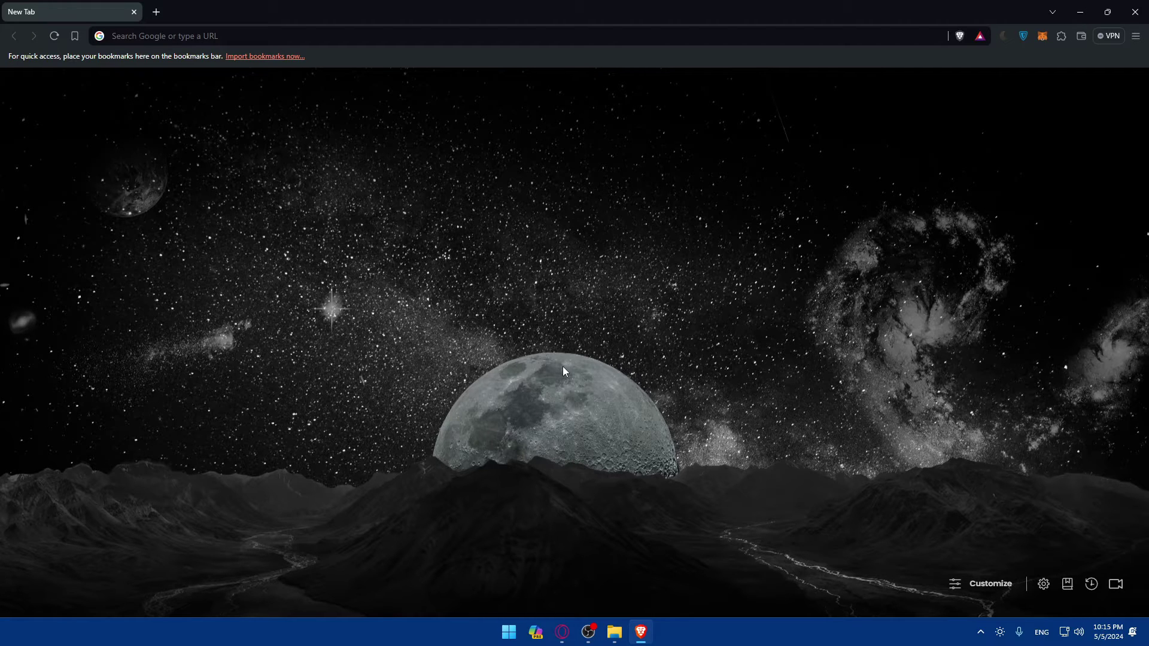
click(128, 35)
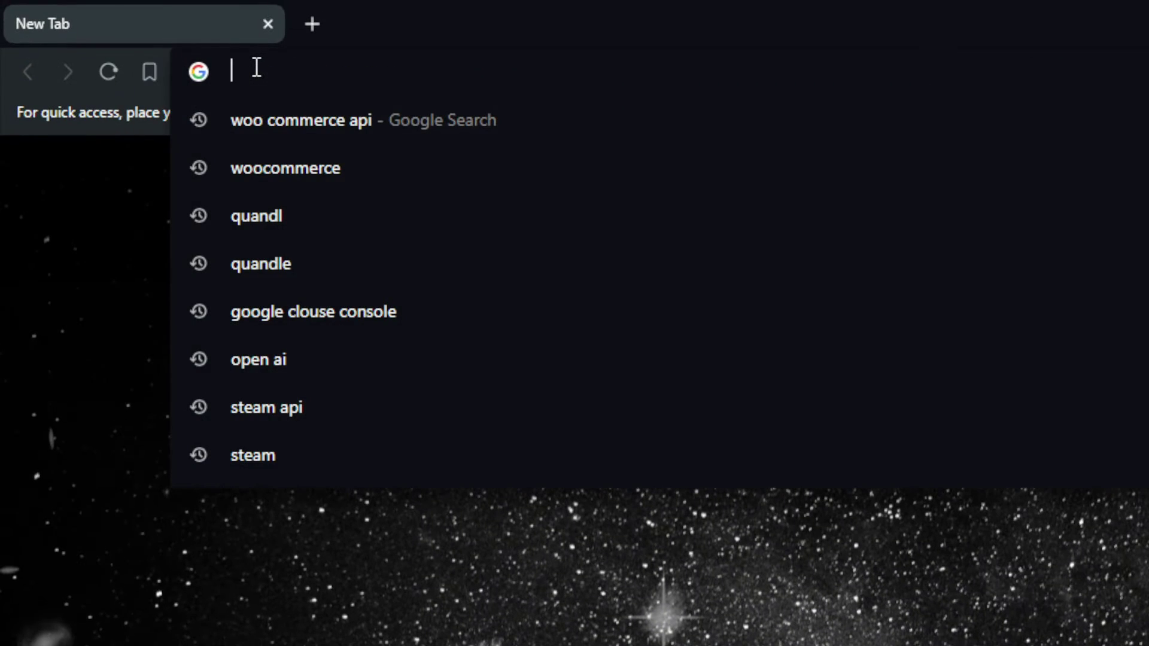
text(wordor)
key(BackSpace)
key(BackSpace)
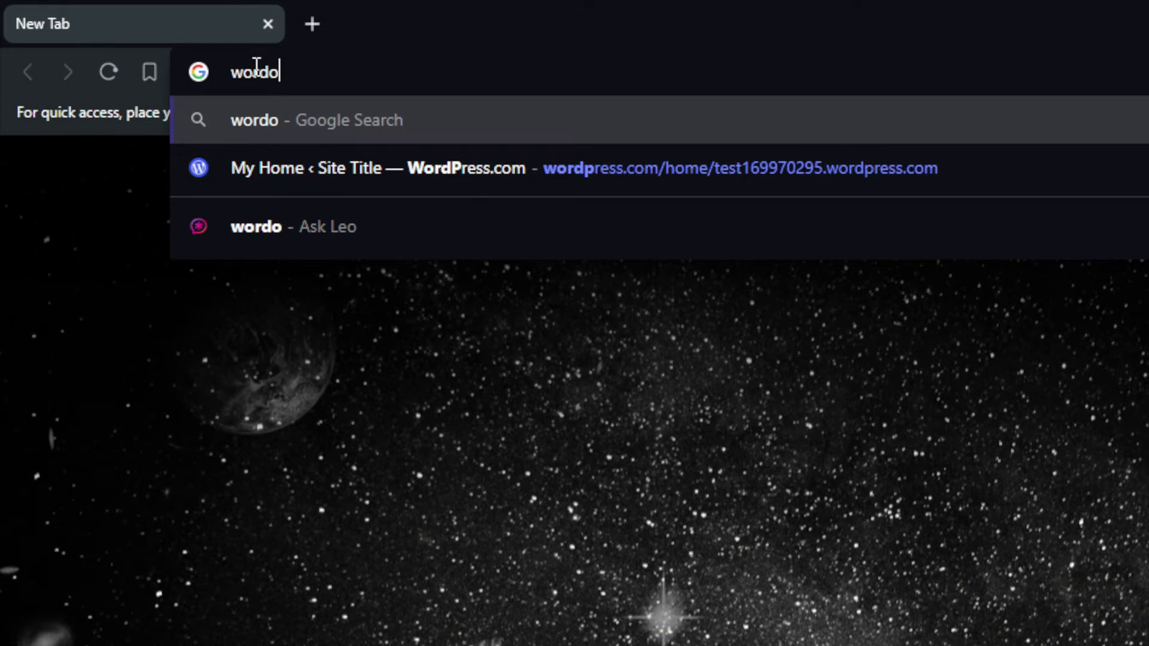
text(press.com)
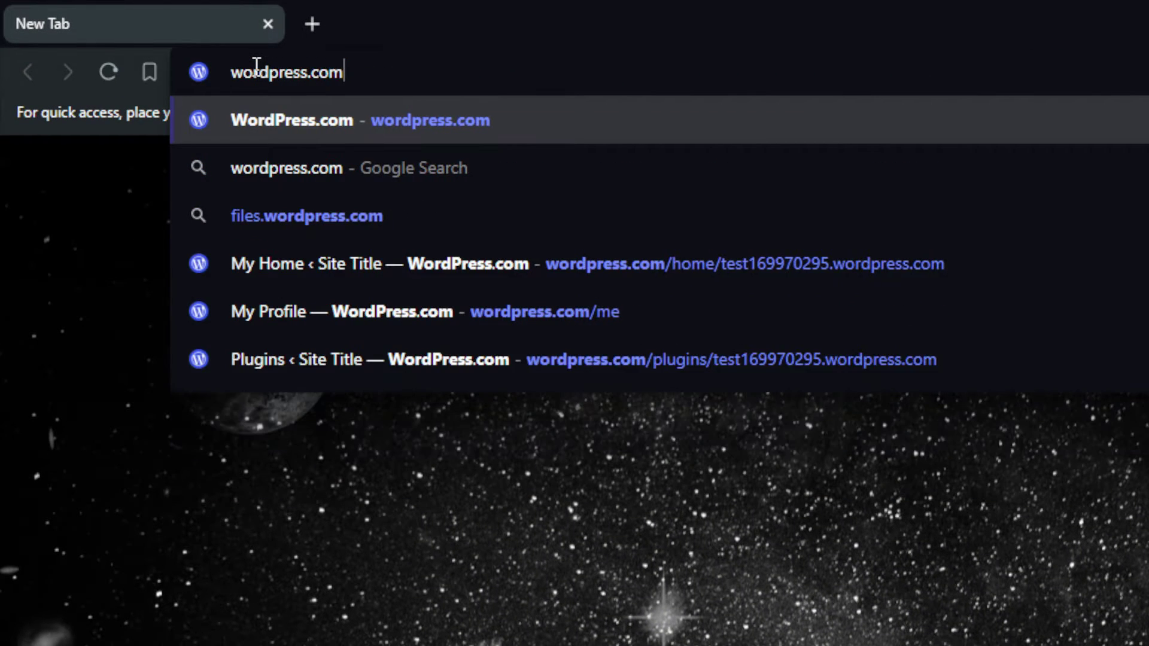
key(Return)
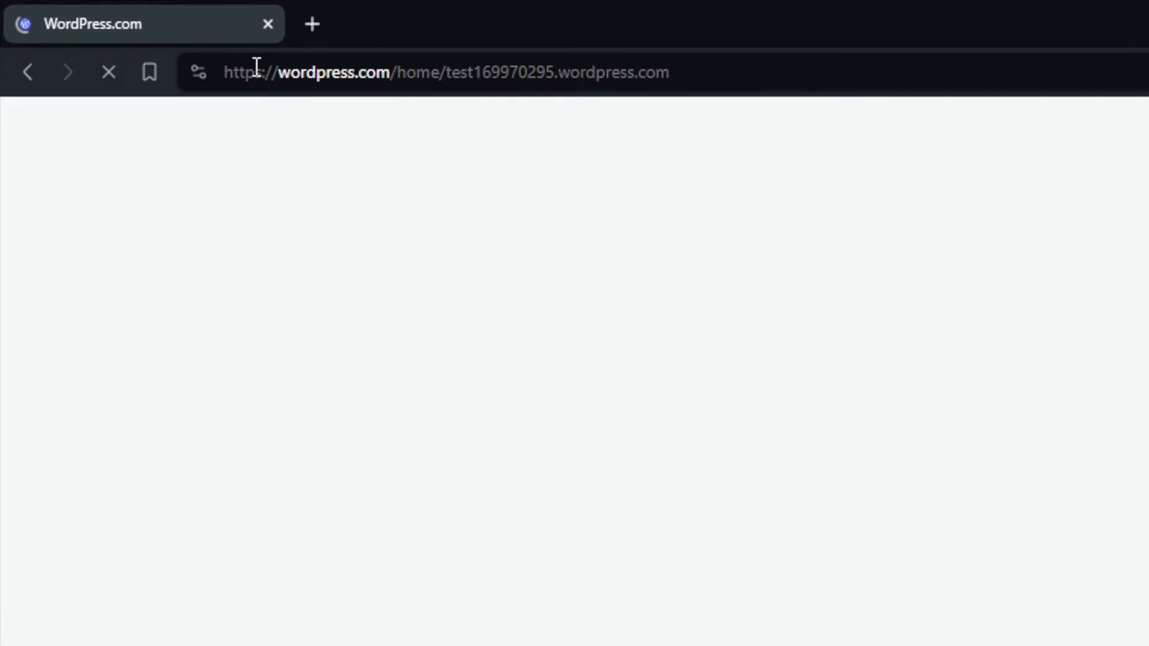
key(ctrl+shift+n)
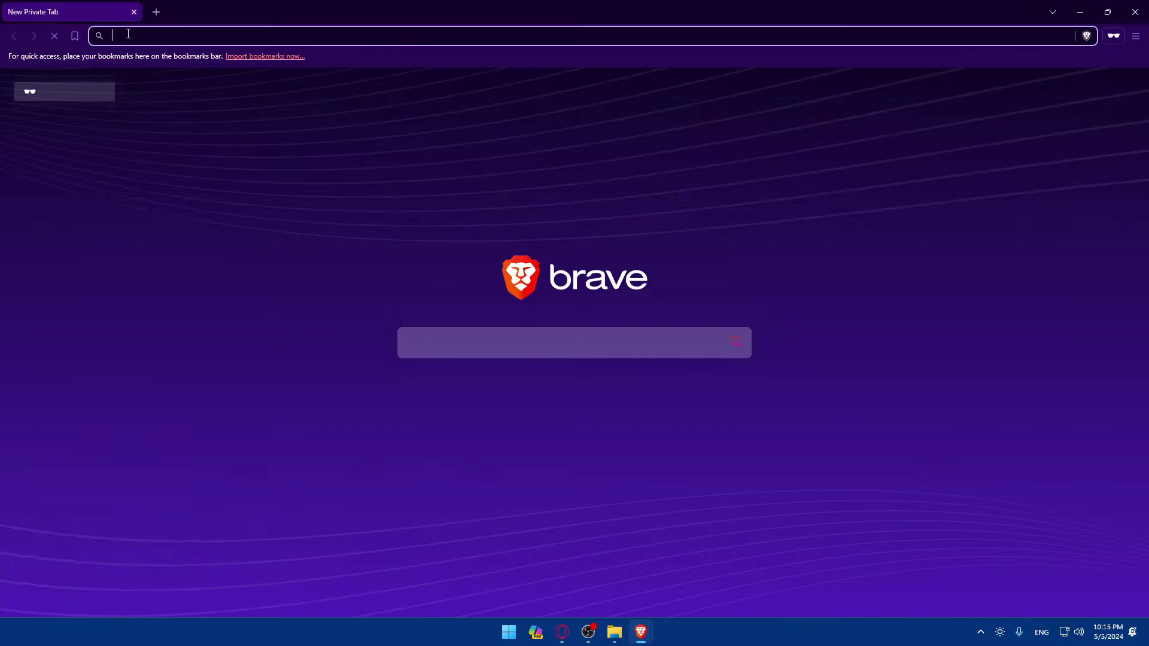
Load wordpress.com in the private window and go to its Log In page.
text(word)
key(Return)
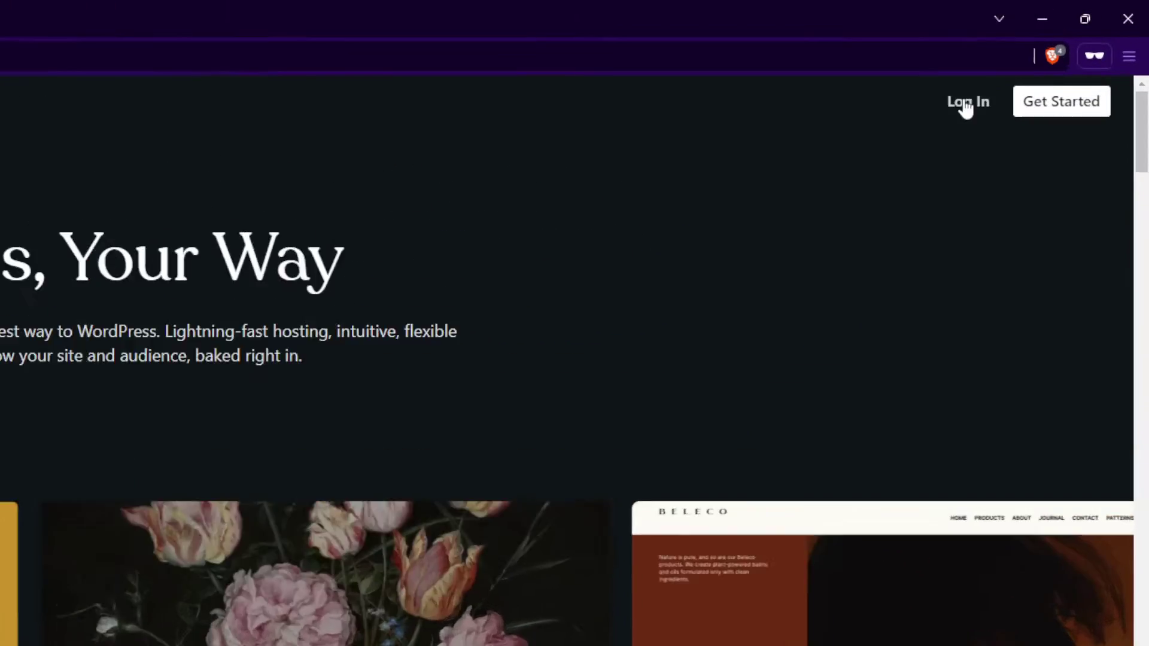
click(966, 104)
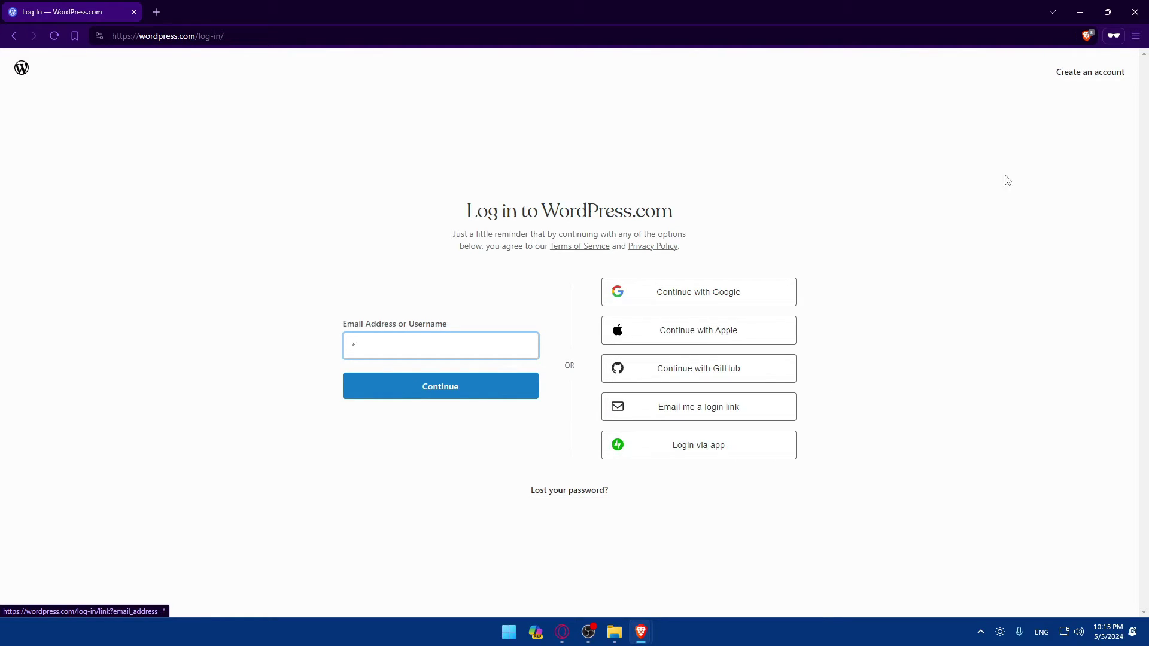
View the Create an account sign-up page, then close the private window.
click(1087, 83)
click(1089, 74)
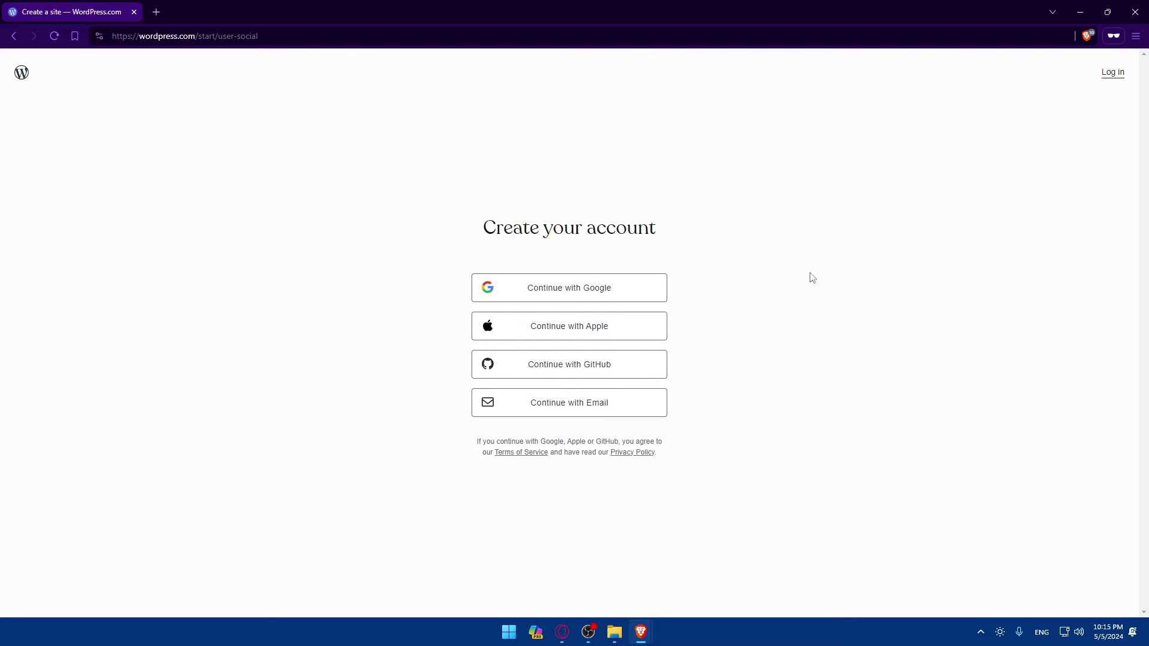
click(1135, 12)
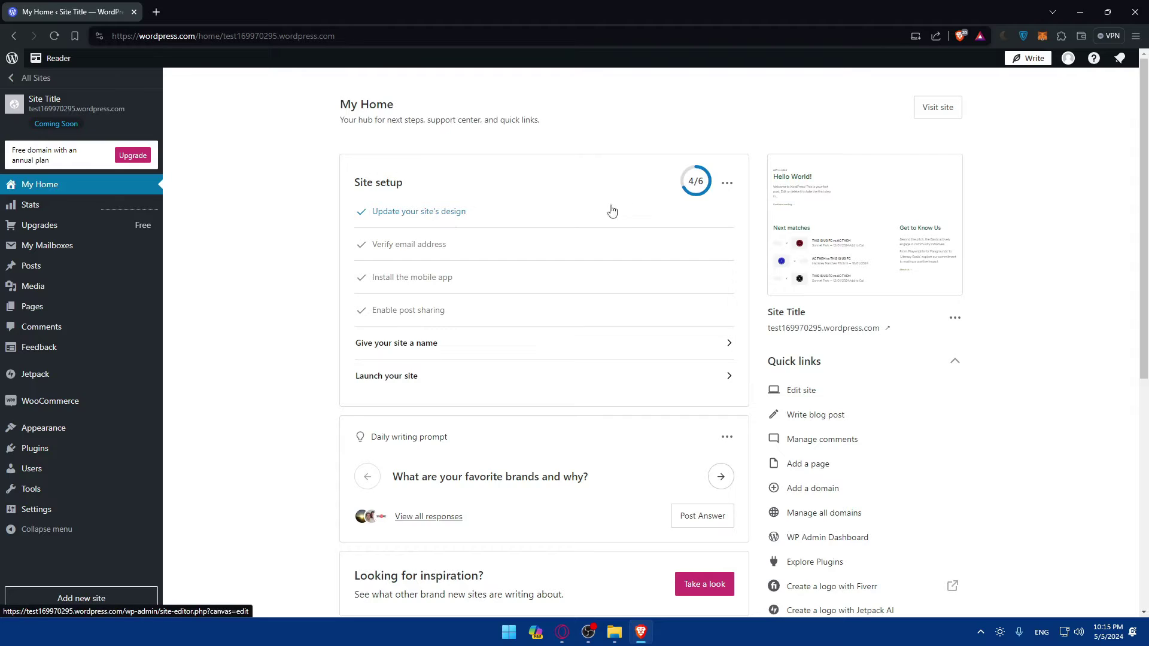
Load localhost/wordpress/wp-admin in a new browser tab.
click(156, 12)
text(l)
key(Return)
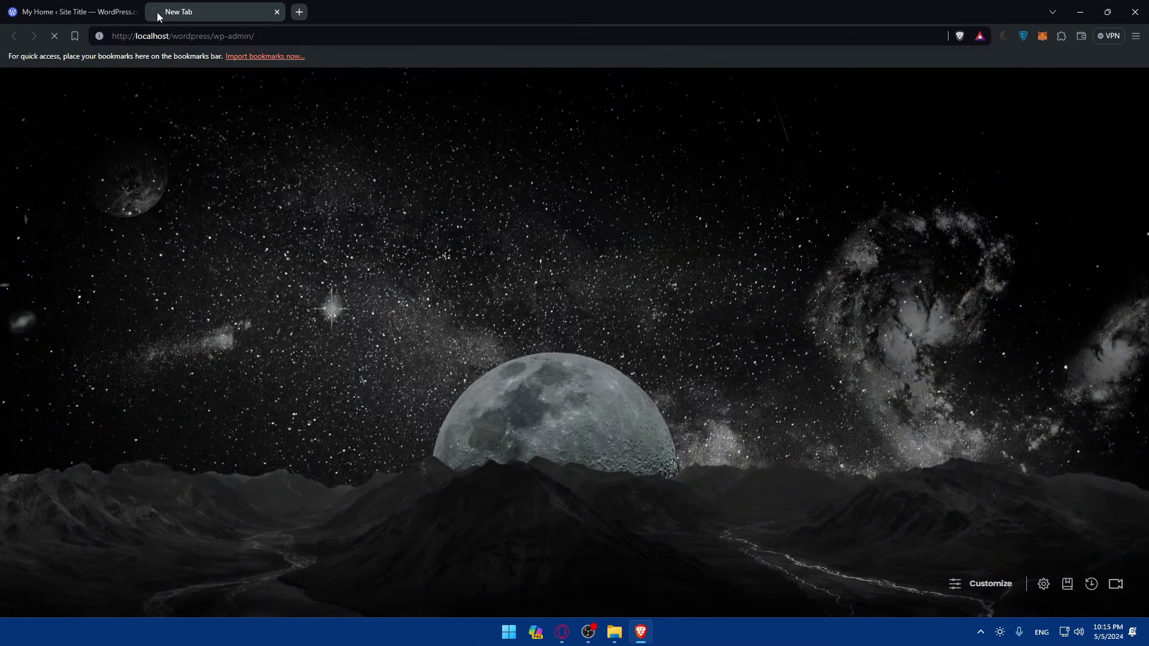
Return to the My Home tab, scroll it, and go to the account's My Profile page.
click(120, 6)
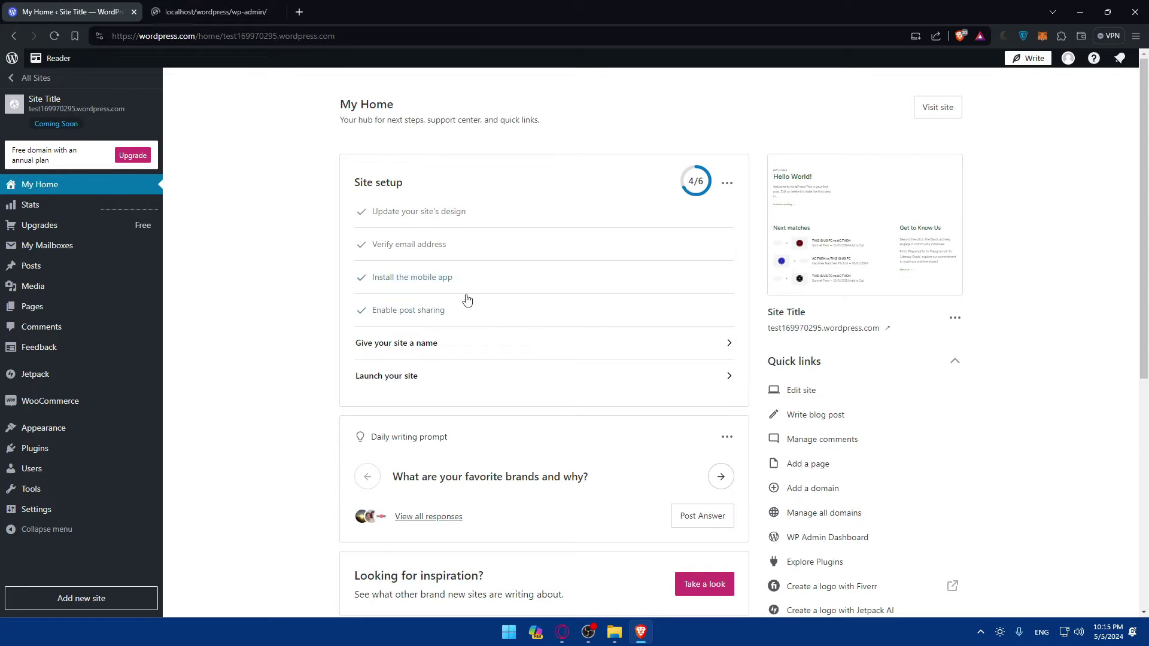
scroll(651, 336, down, 5)
scroll(644, 333, up, 5)
scroll(645, 335, down, 5)
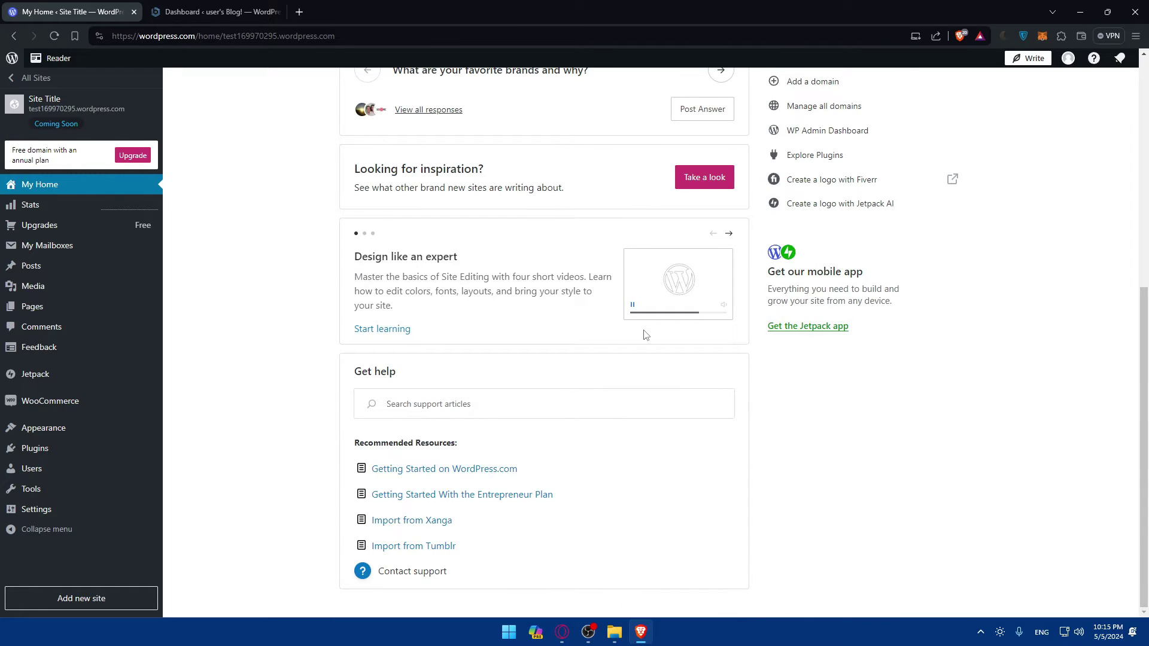
scroll(646, 334, up, 5)
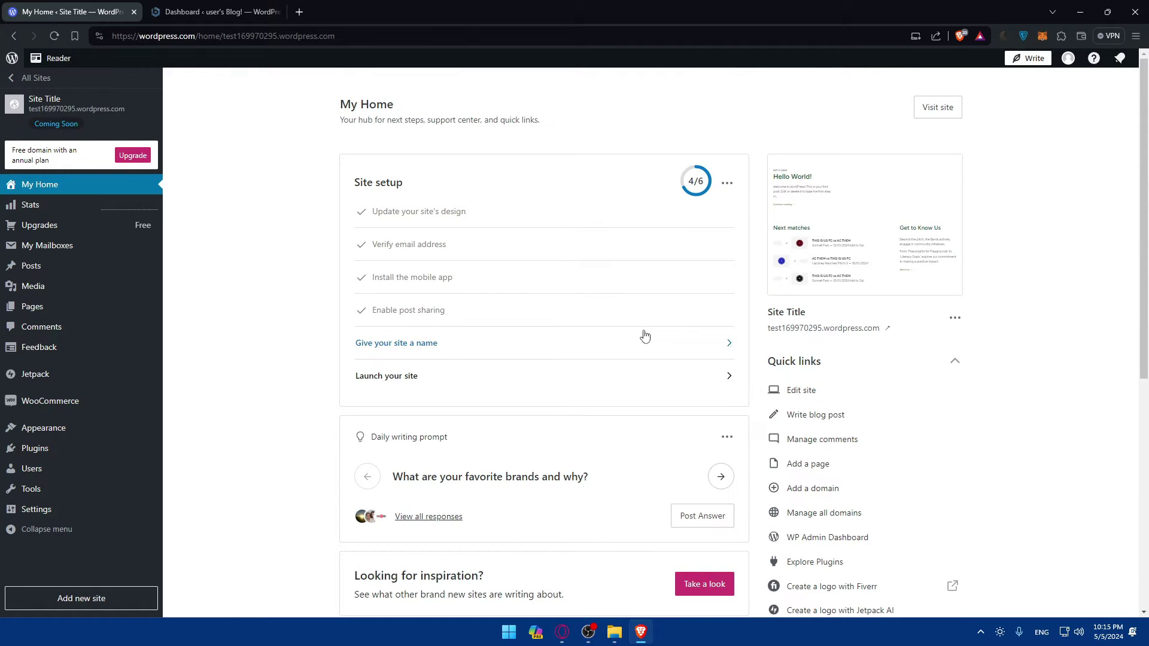
scroll(644, 336, down, 2)
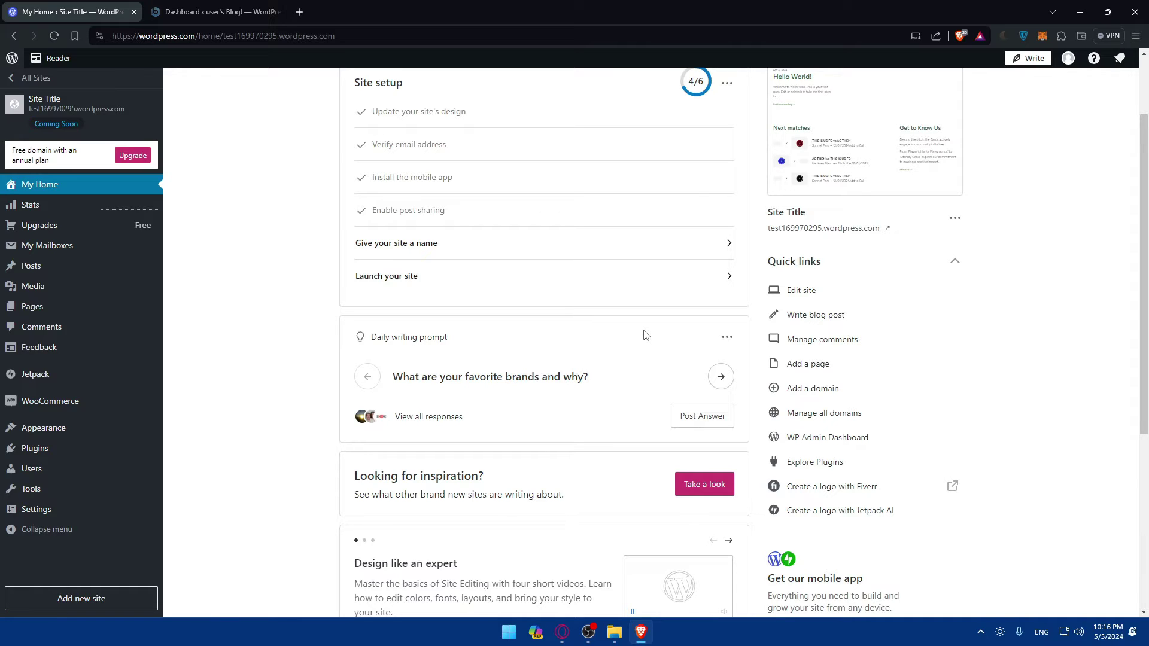
scroll(644, 335, up, 2)
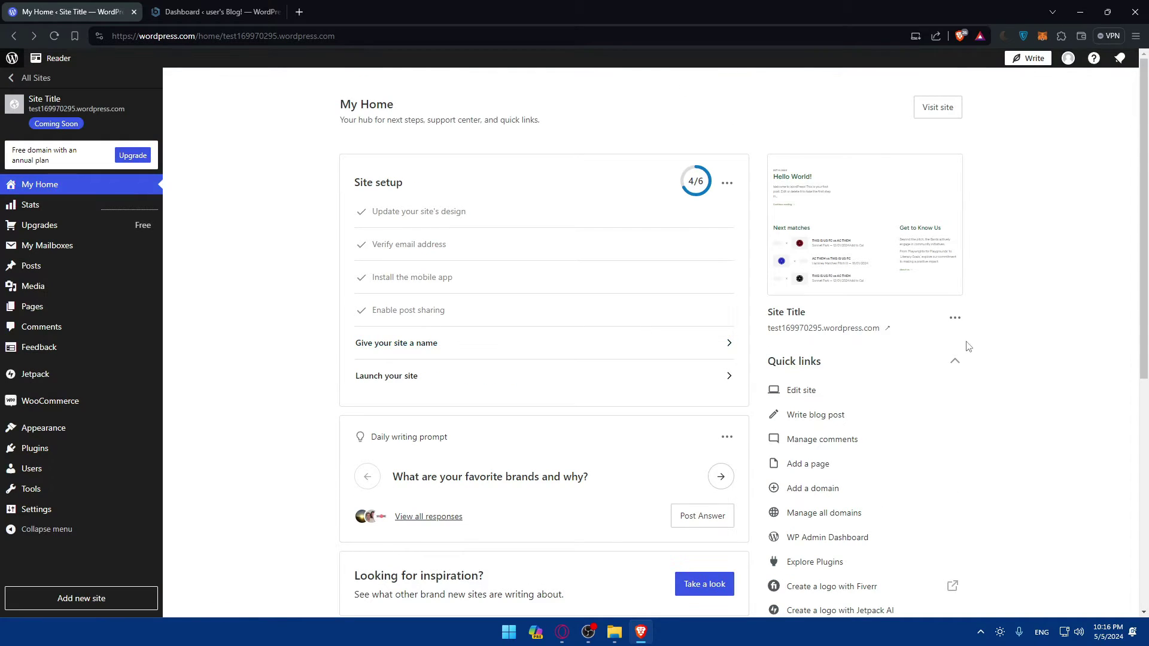
click(1068, 59)
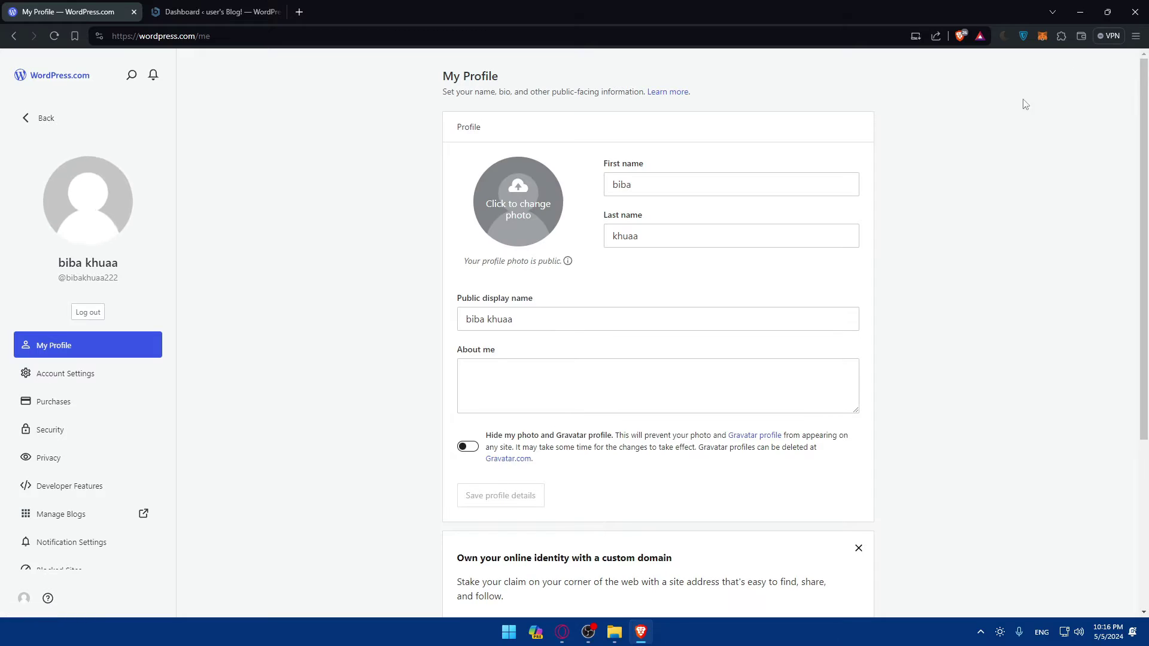
Scroll through Account Settings to review the Interface dashboard colour schemes.
click(110, 375)
scroll(638, 354, down, 6)
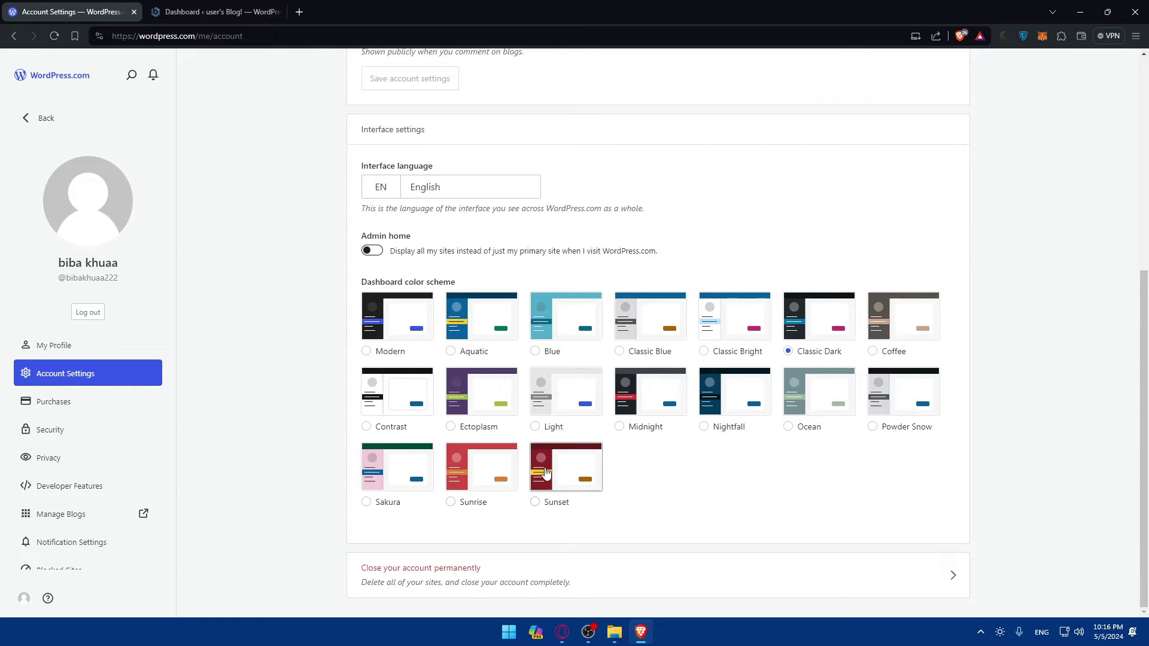
scroll(788, 487, up, 5)
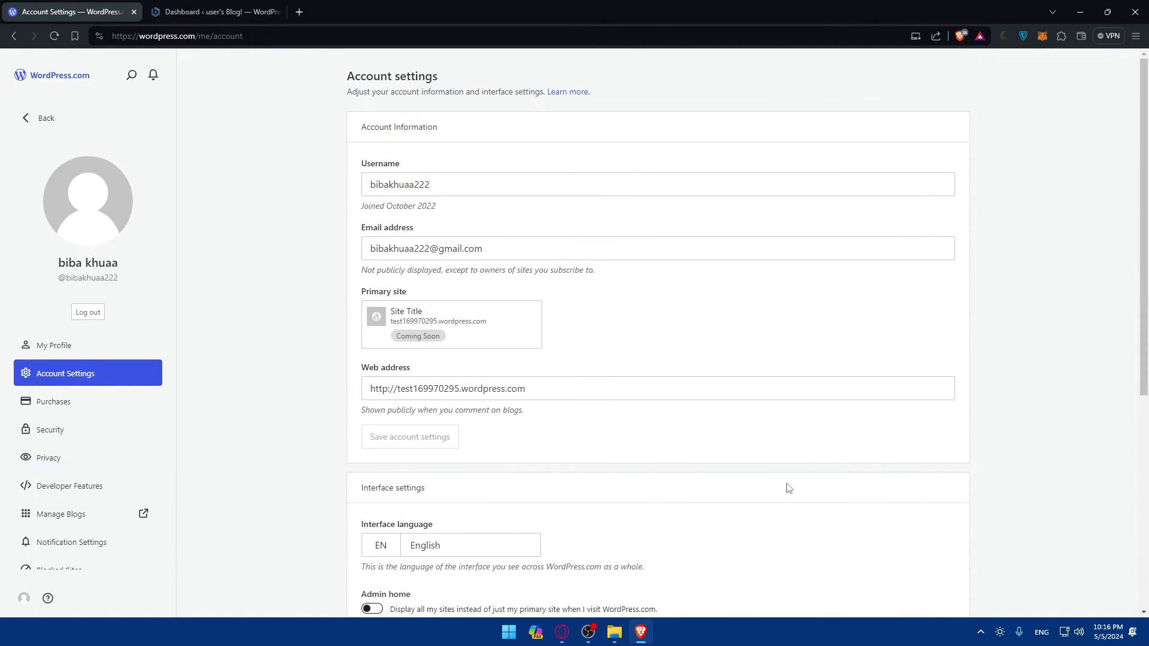
scroll(786, 483, down, 4)
scroll(786, 482, up, 4)
Switch to the local WordPress dashboard tab showing the Profile page.
click(215, 12)
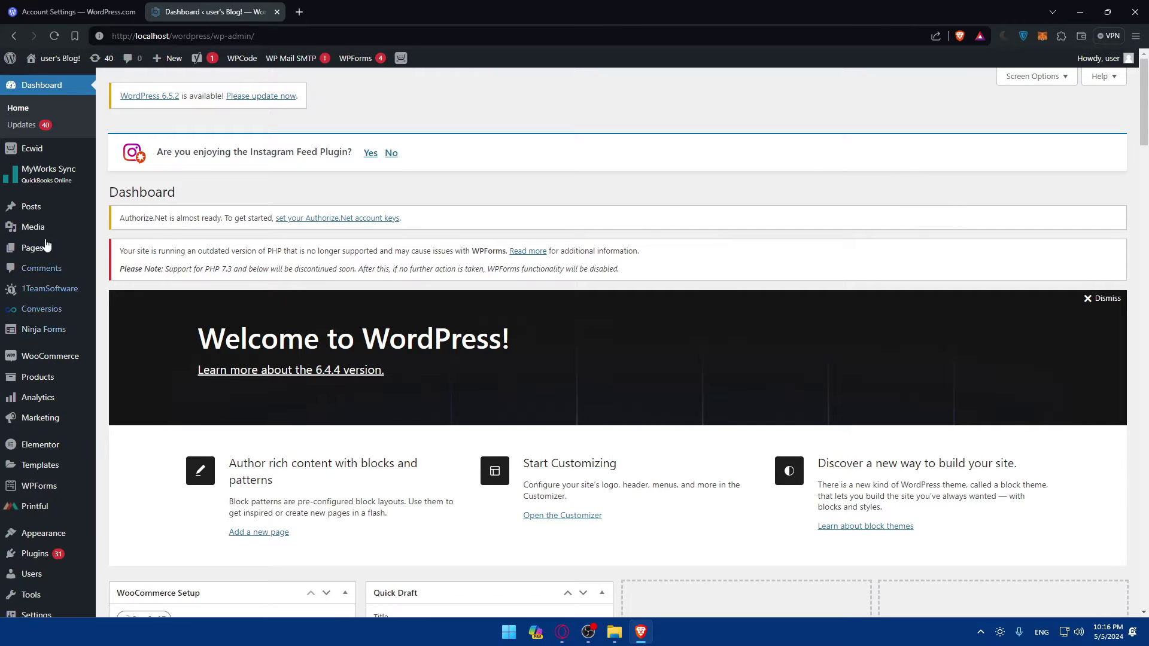
click(29, 5)
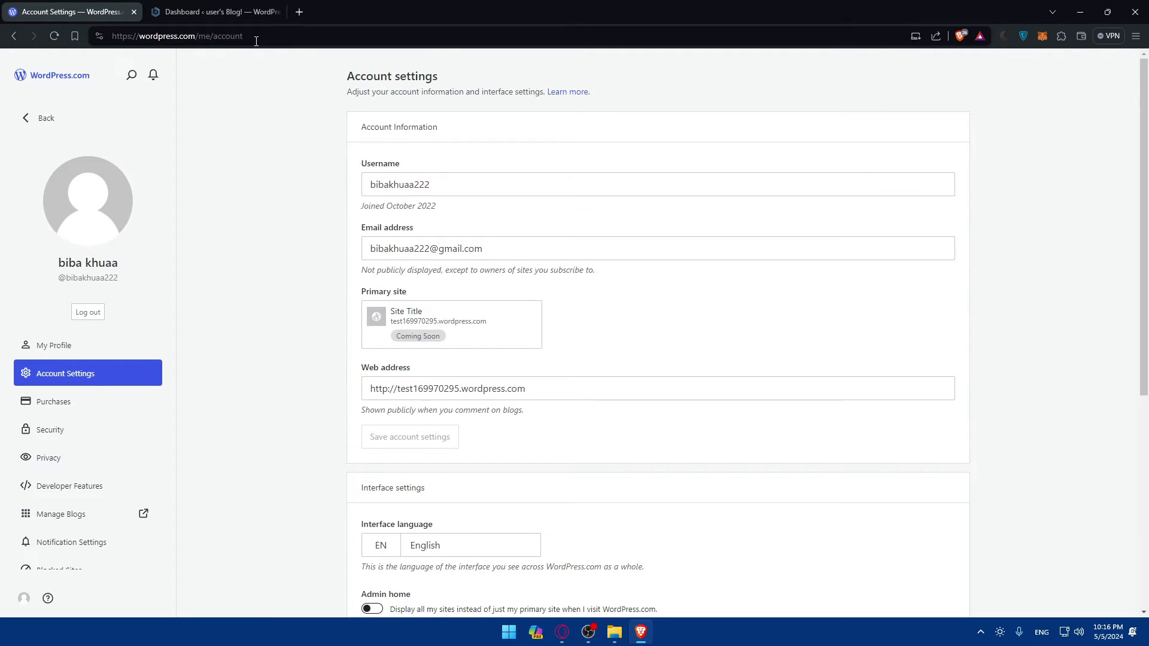
click(237, 9)
mouse_move(1121, 63)
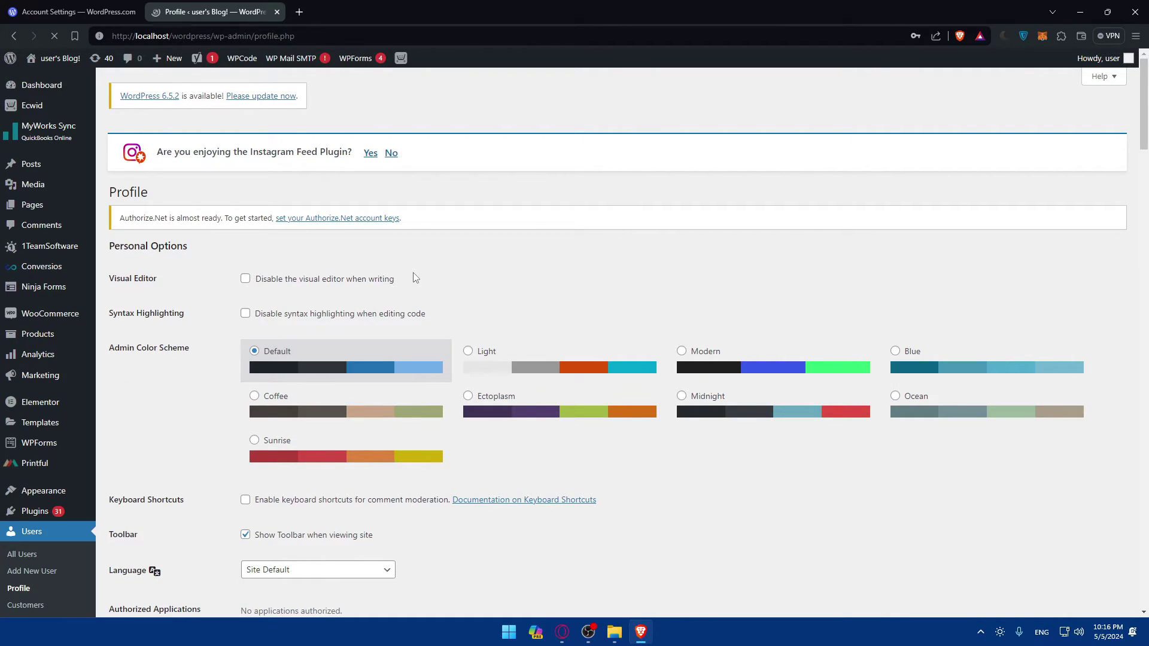
Scroll through the Profile page, then go to the Users > All Users list with one Administrator.
scroll(66, 565, down, 2)
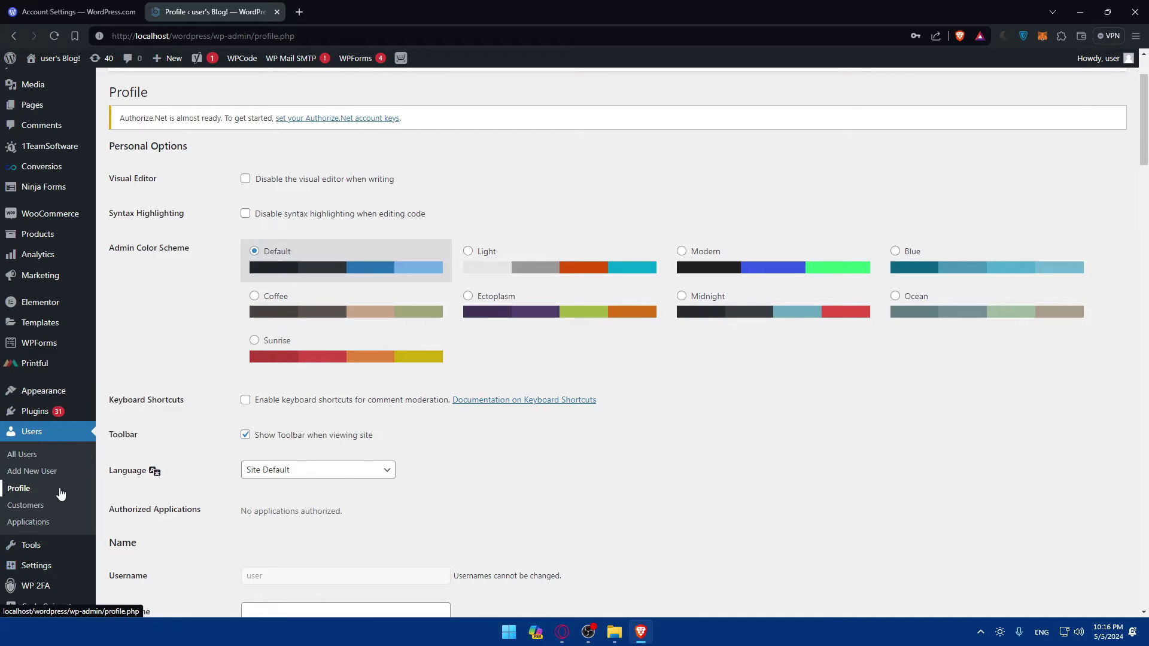
scroll(59, 489, down, 4)
scroll(534, 347, up, 6)
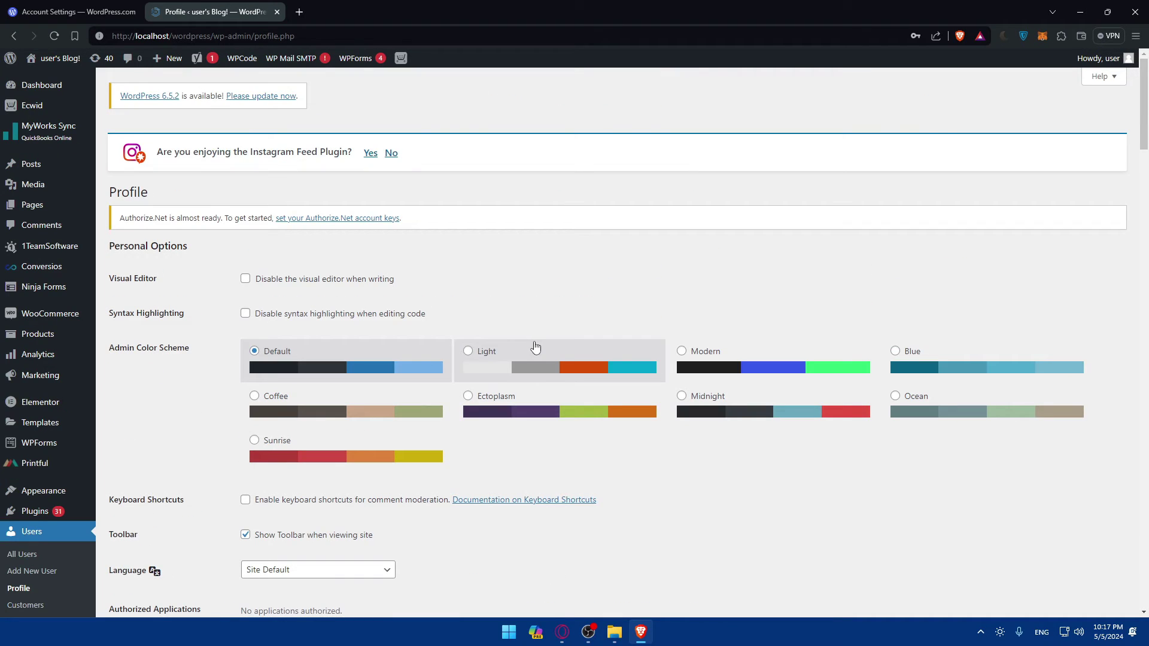
scroll(535, 347, down, 2)
scroll(539, 347, down, 8)
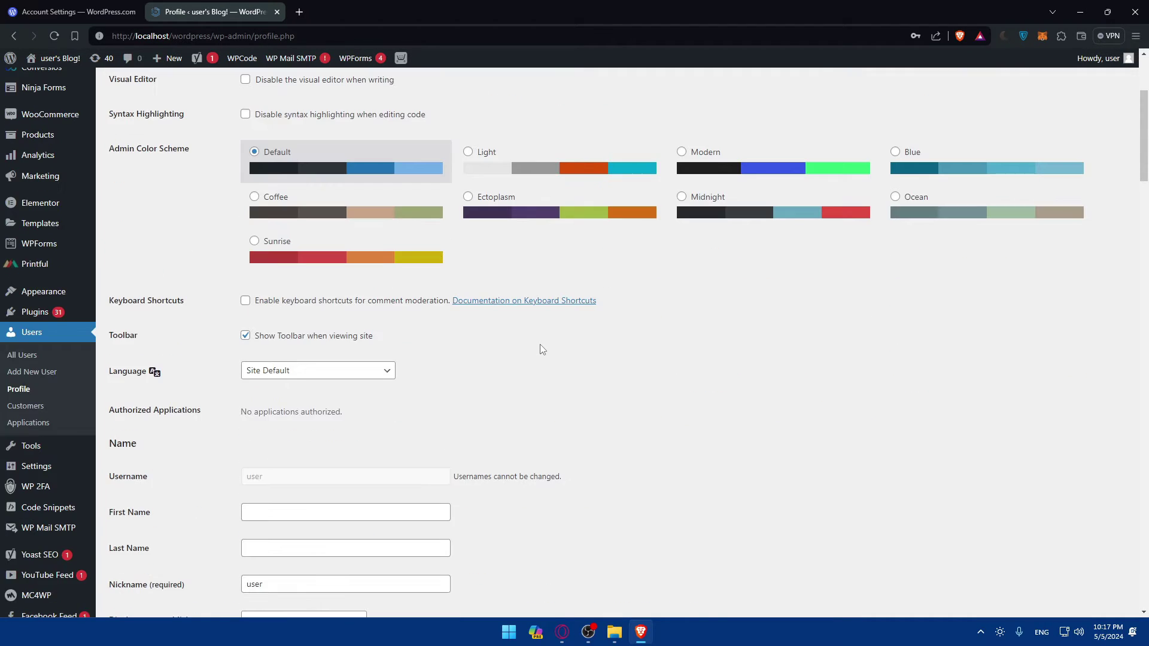
scroll(542, 350, down, 4)
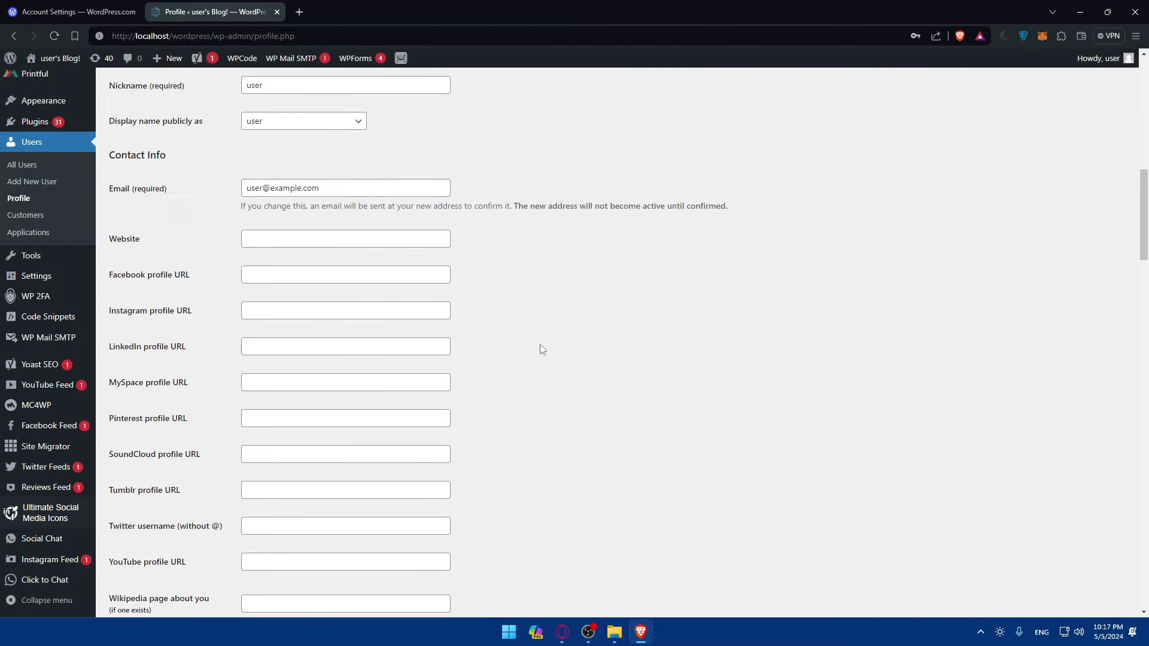
scroll(542, 350, down, 10)
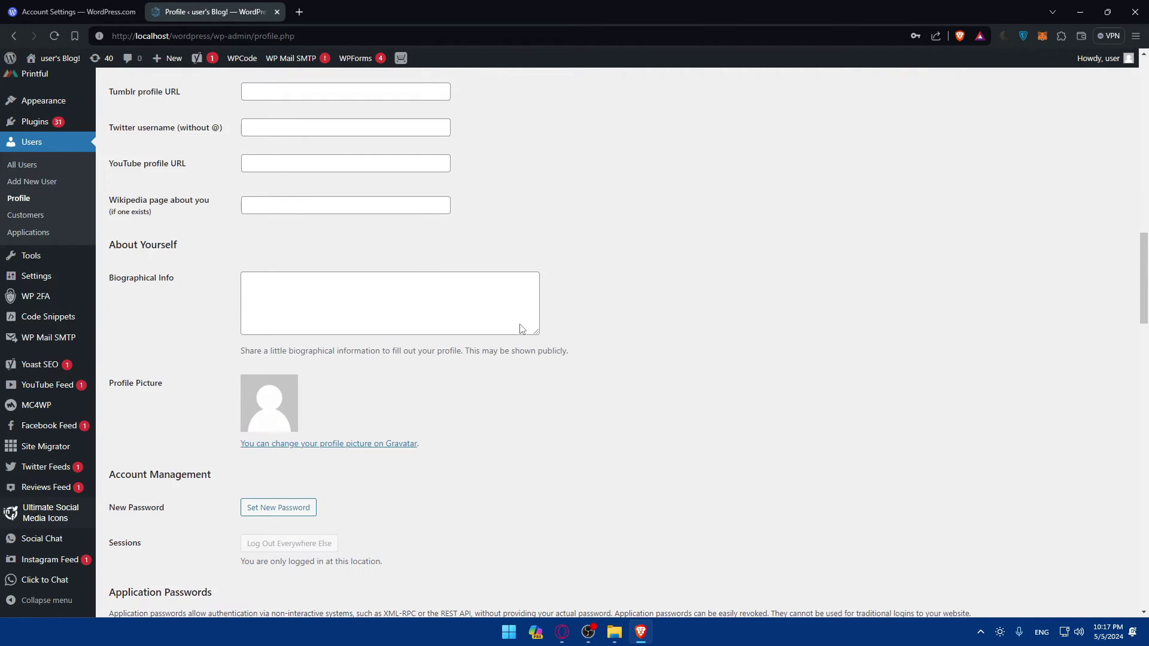
scroll(490, 322, down, 2)
scroll(164, 274, down, 4)
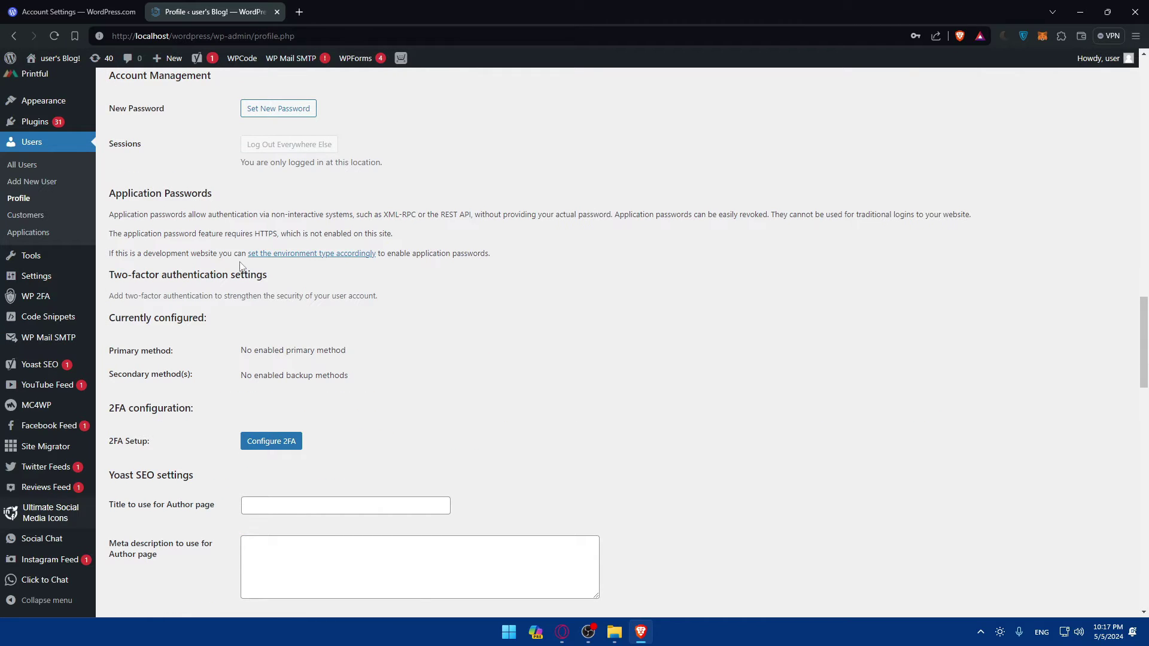
scroll(342, 248, down, 2)
scroll(149, 329, down, 10)
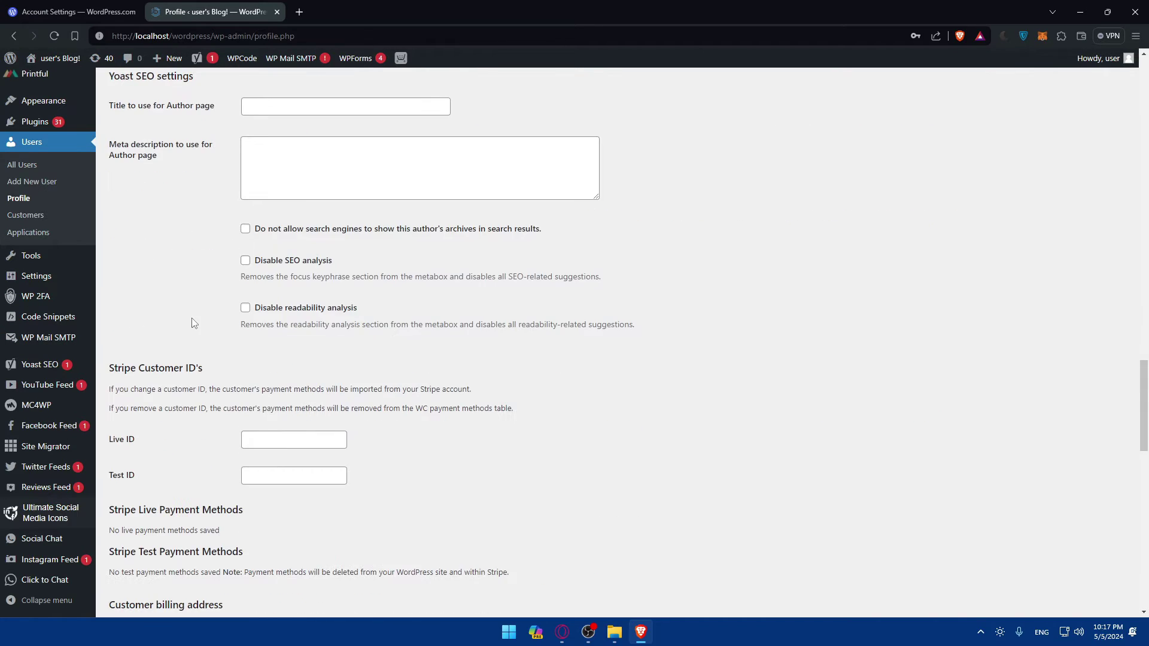
scroll(183, 342, down, 15)
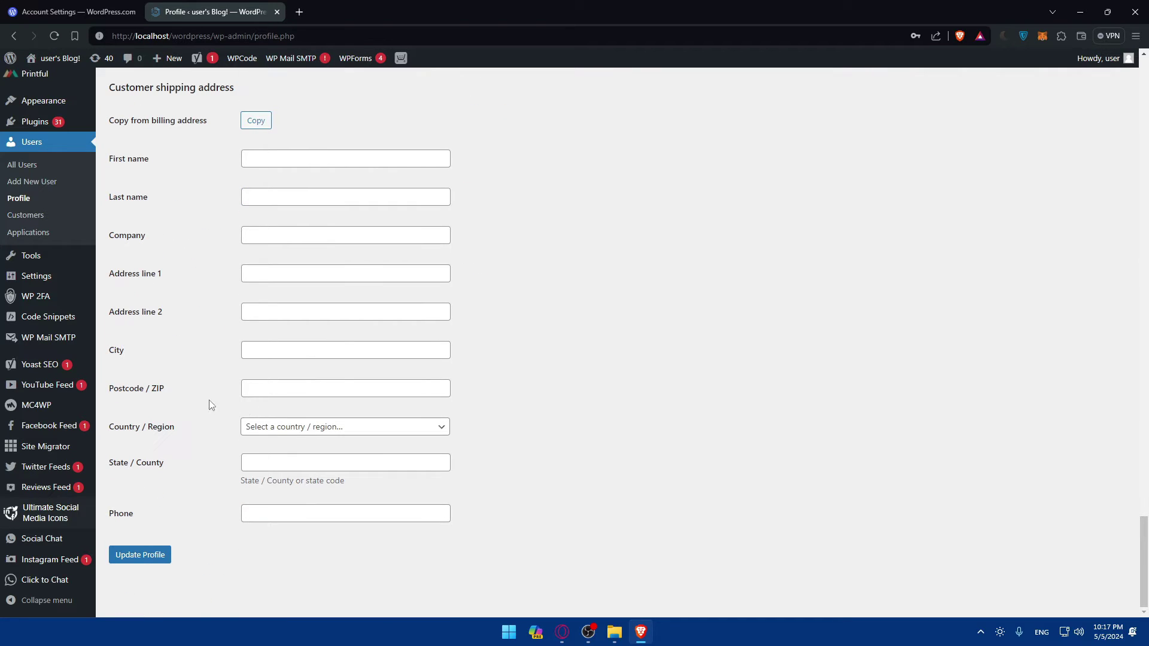
scroll(48, 419, up, 8)
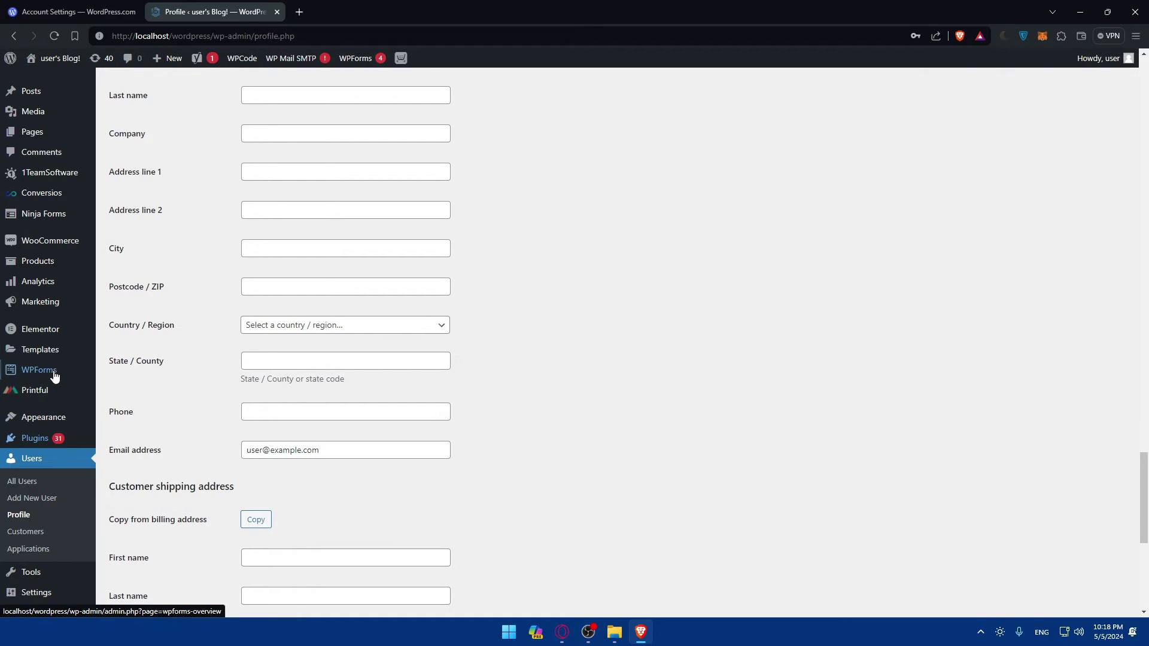
scroll(36, 368, up, 12)
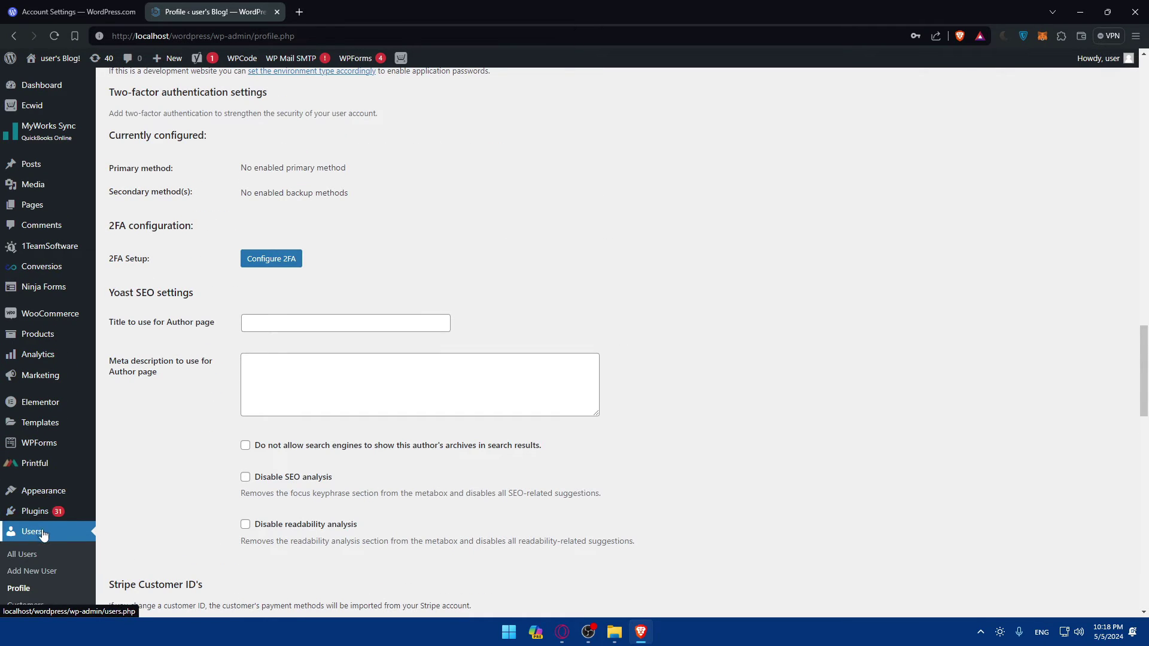
scroll(24, 531, down, 4)
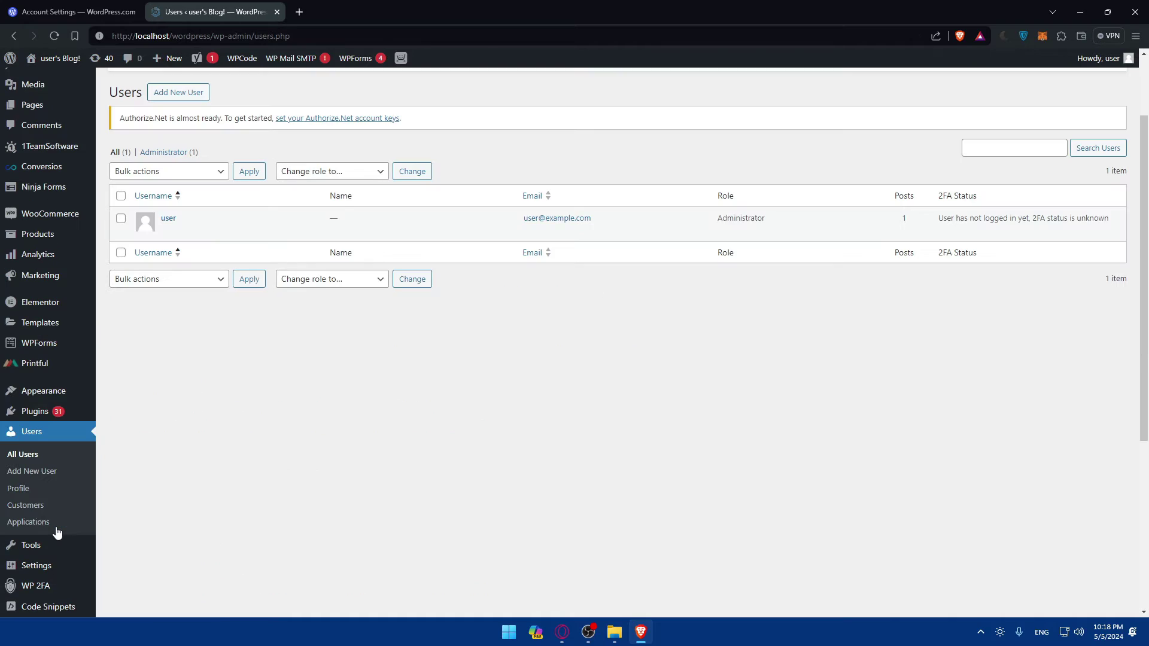
click(43, 472)
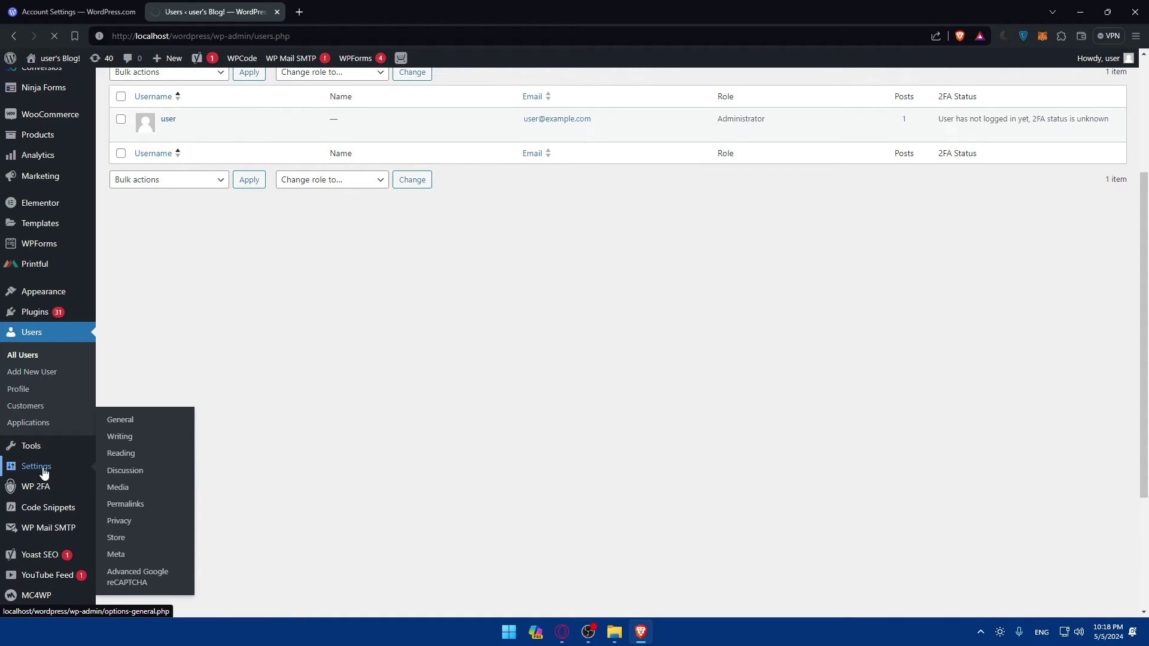
Scroll through the General settings, then go to Settings > Privacy.
scroll(383, 340, down, 8)
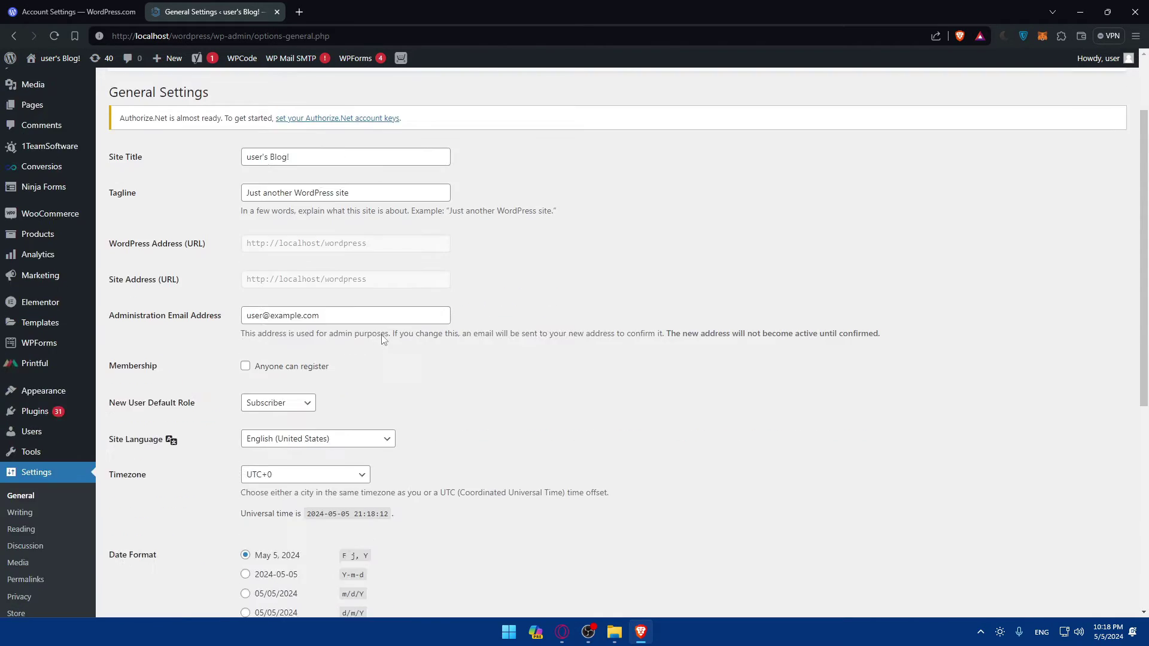
scroll(383, 340, up, 7)
scroll(383, 340, up, 2)
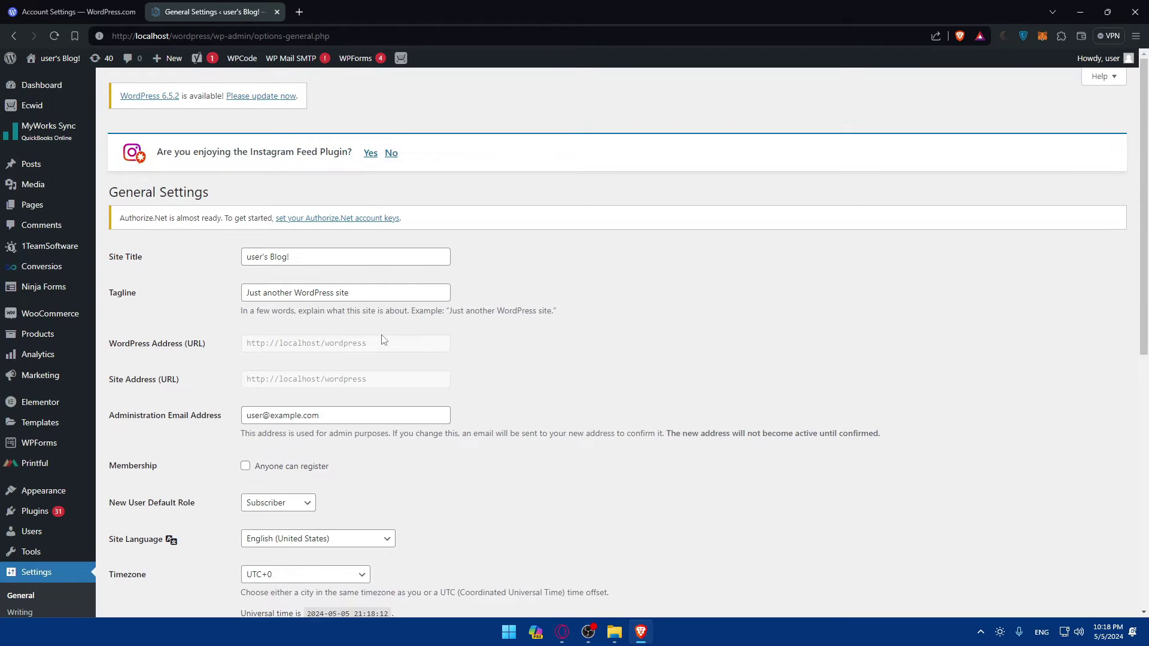
scroll(57, 468, down, 2)
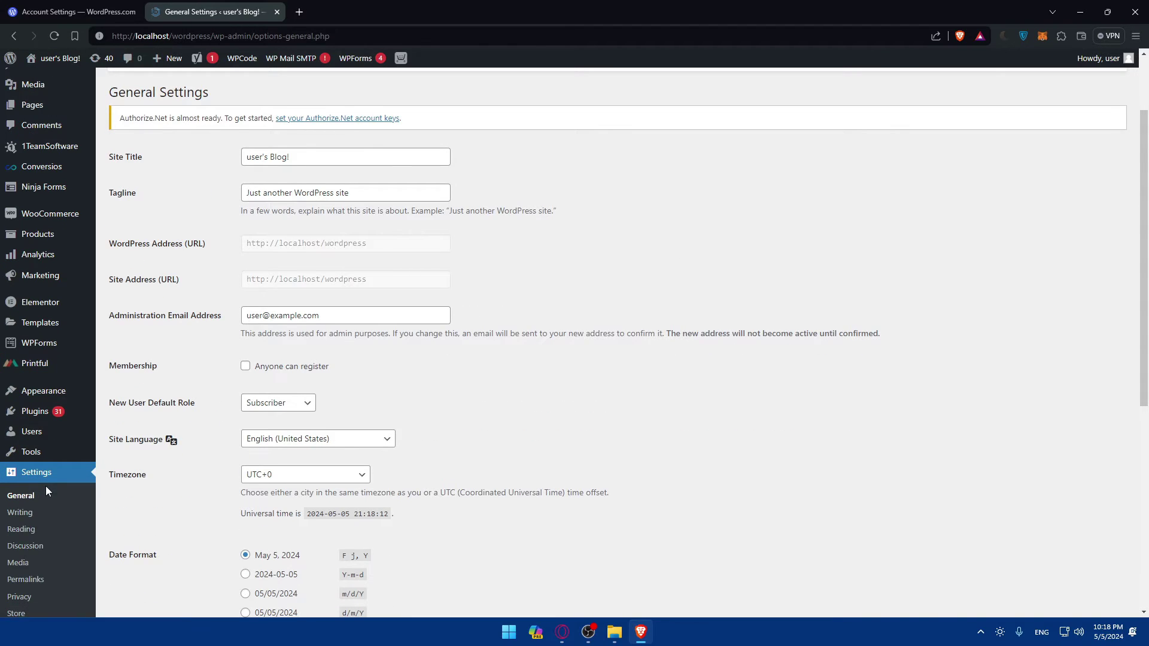
scroll(46, 486, down, 2)
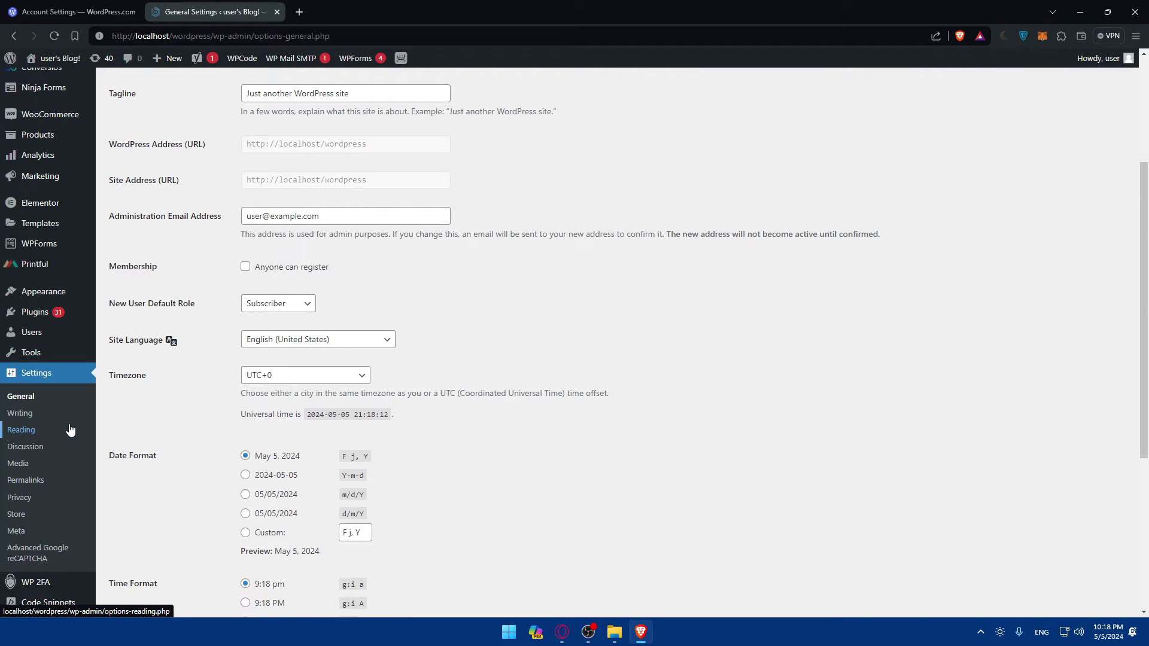
click(18, 497)
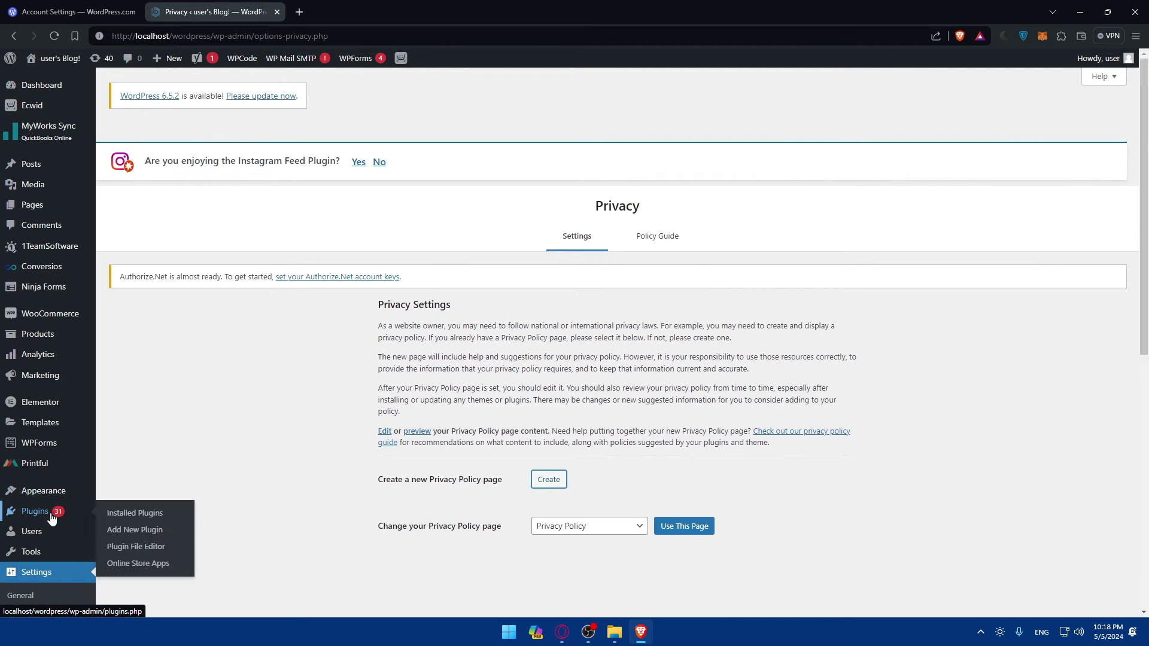
Search the Add New plugin directory for 'woocom'.
click(128, 529)
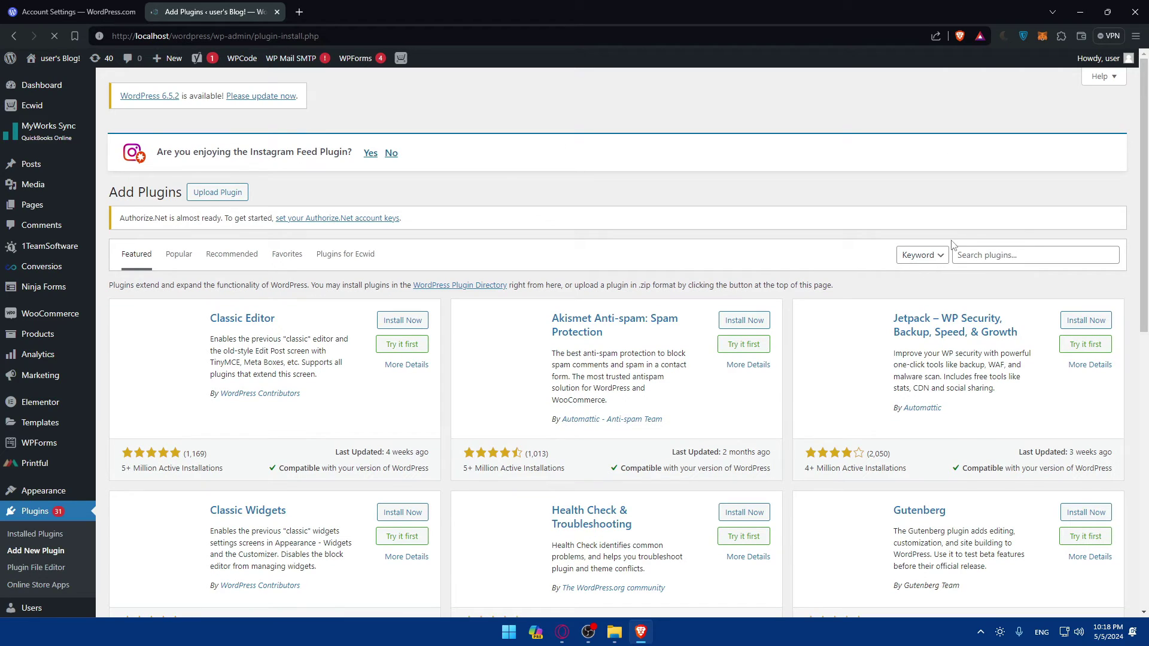
click(1013, 256)
text(woocommerce)
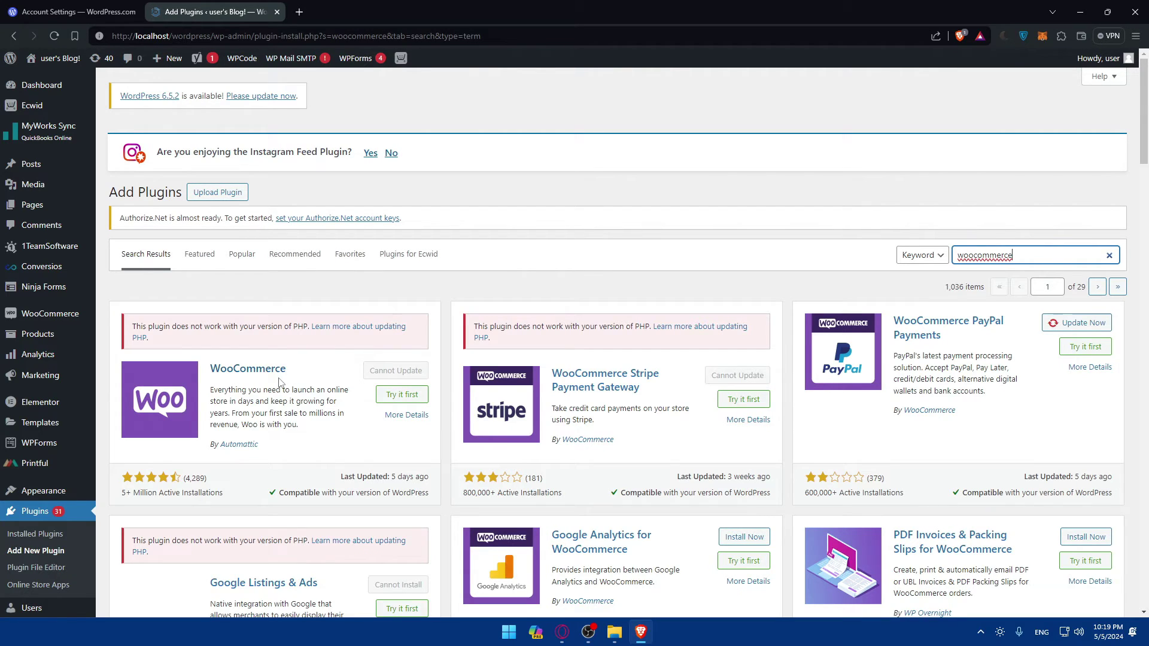
drag(278, 382, 335, 377)
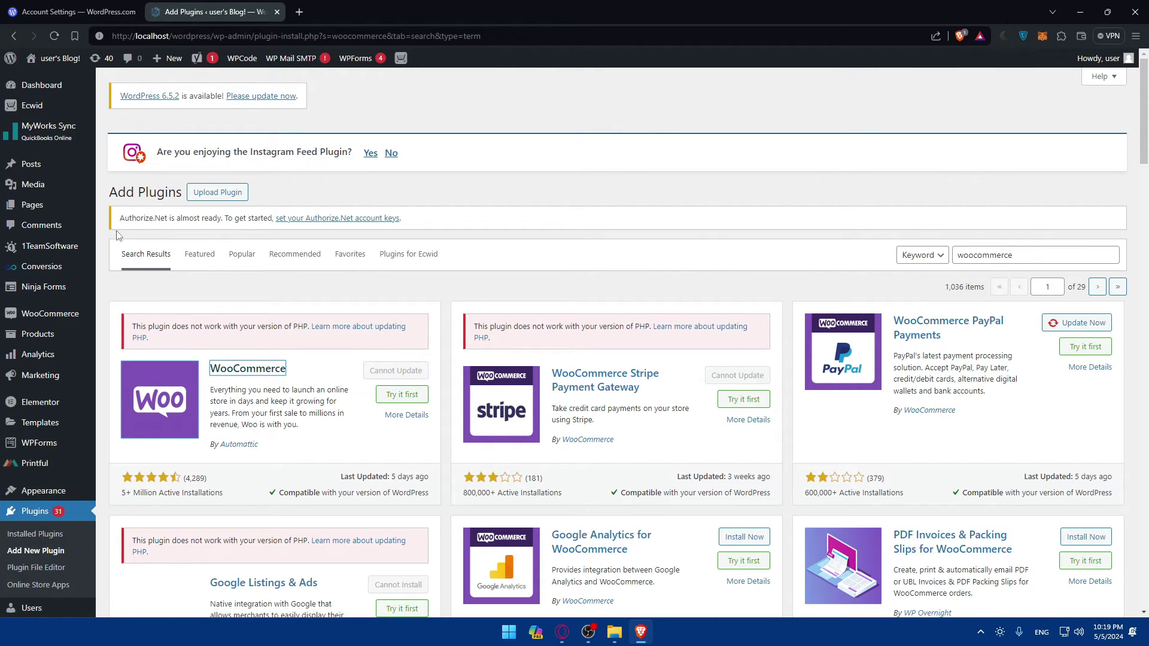
Filter Installed Plugins by 'woocommerce' and scroll the 14 matching results.
click(40, 536)
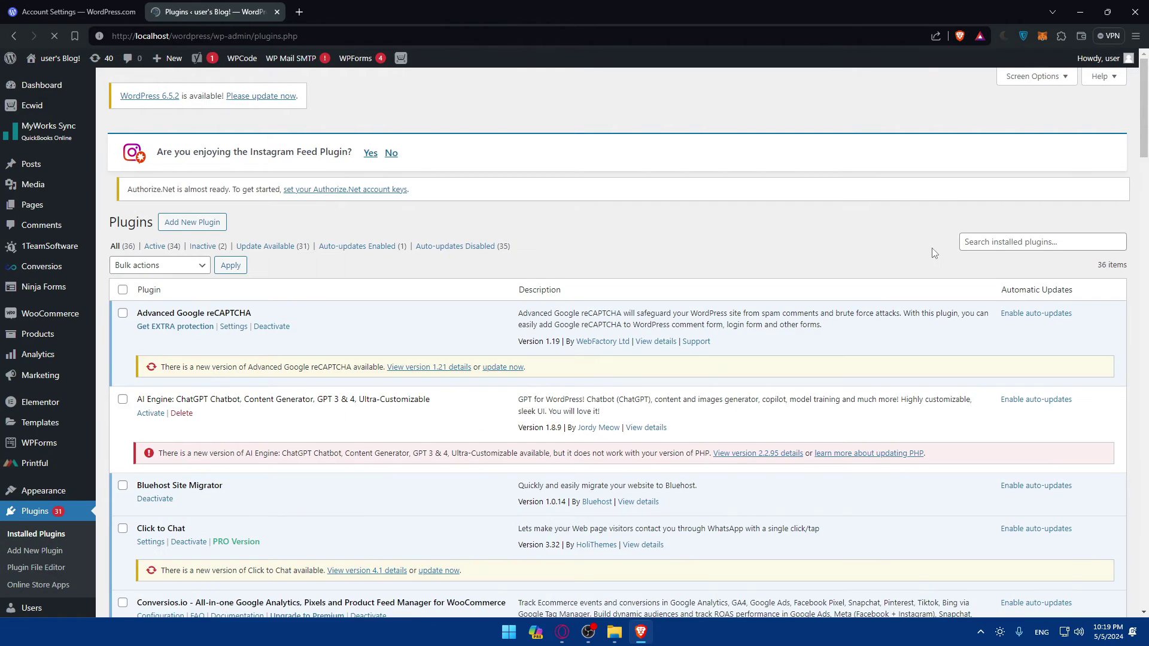
click(1011, 249)
text(woocom)
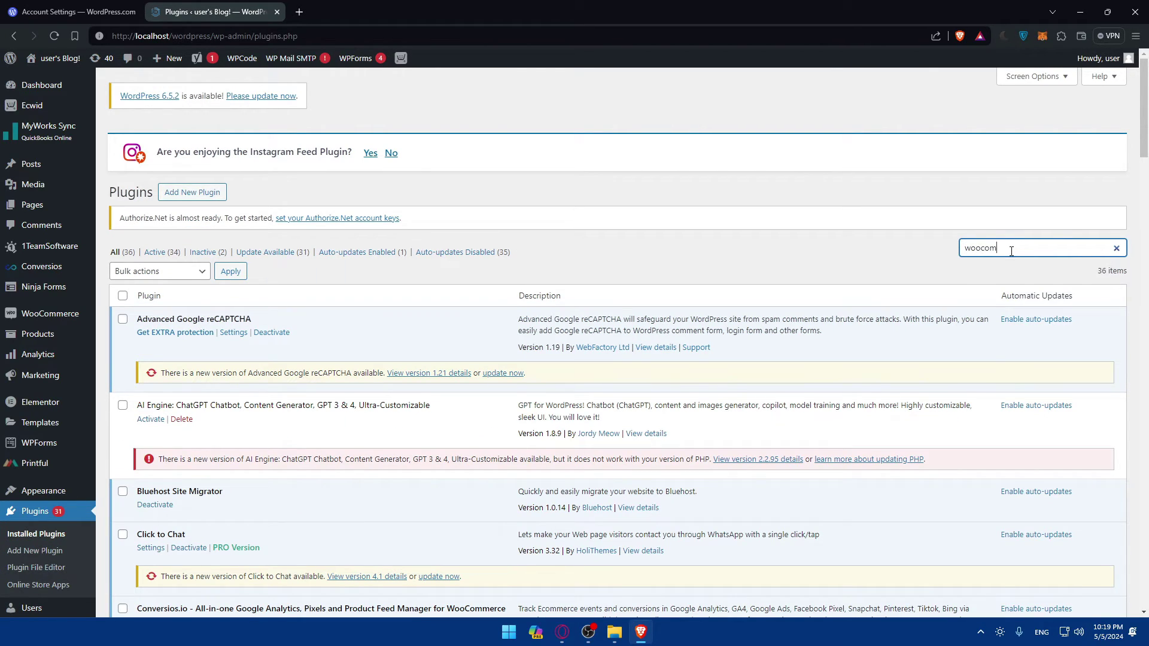
text(merce)
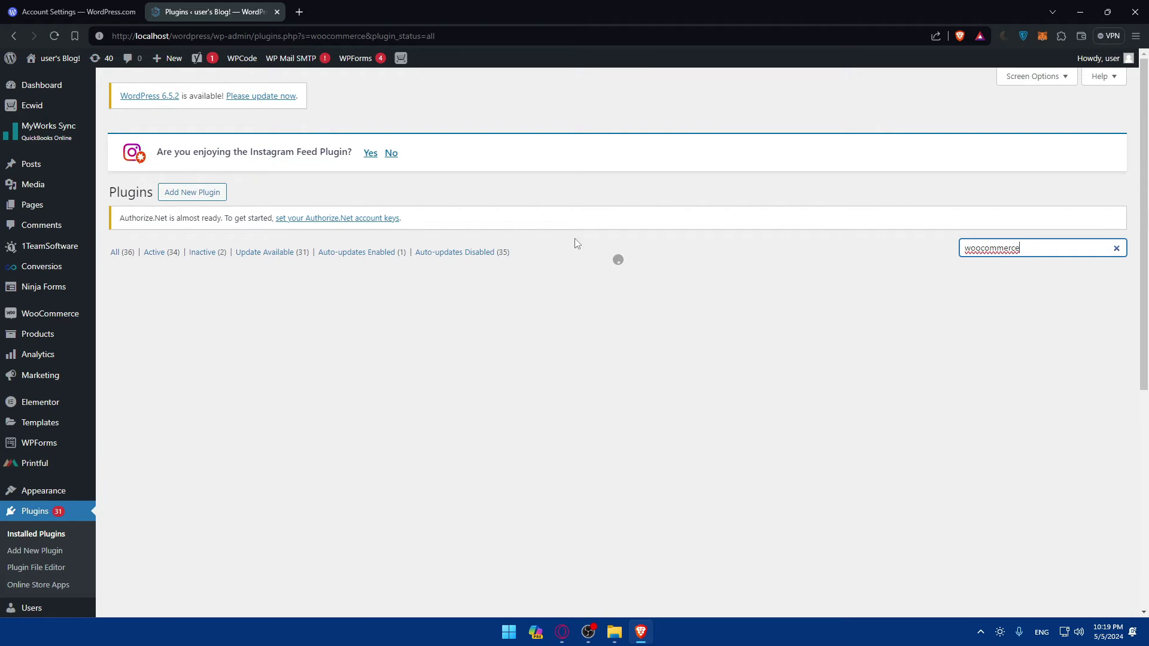
scroll(275, 311, down, 7)
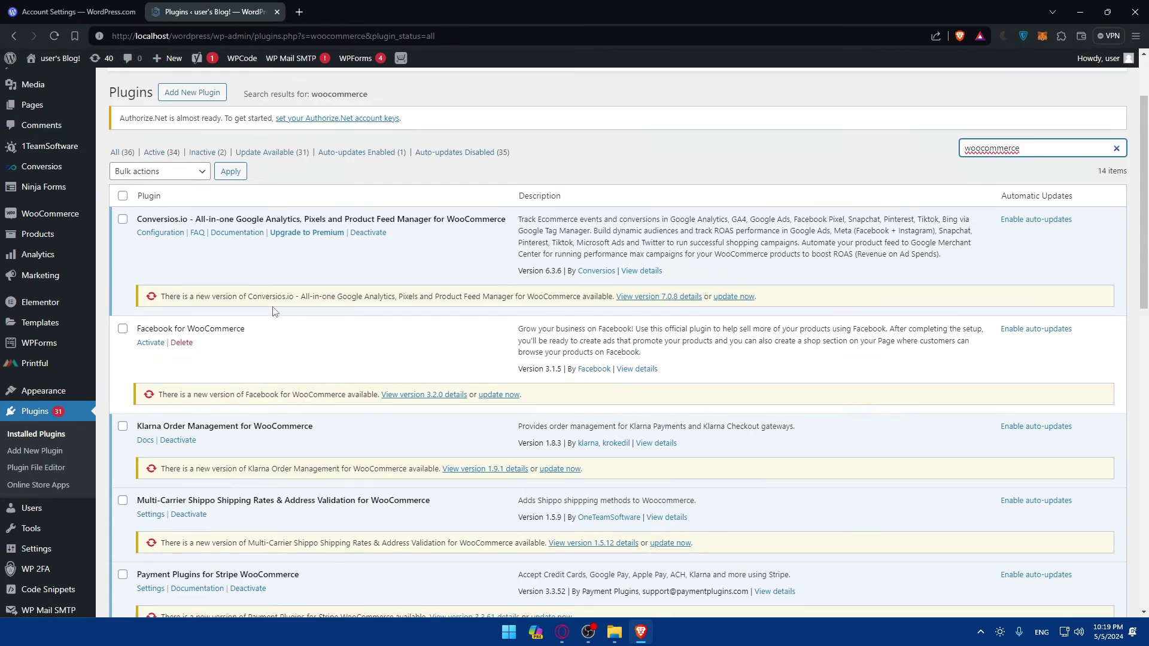
Go to the Advanced tab of the WooCommerce settings.
click(149, 436)
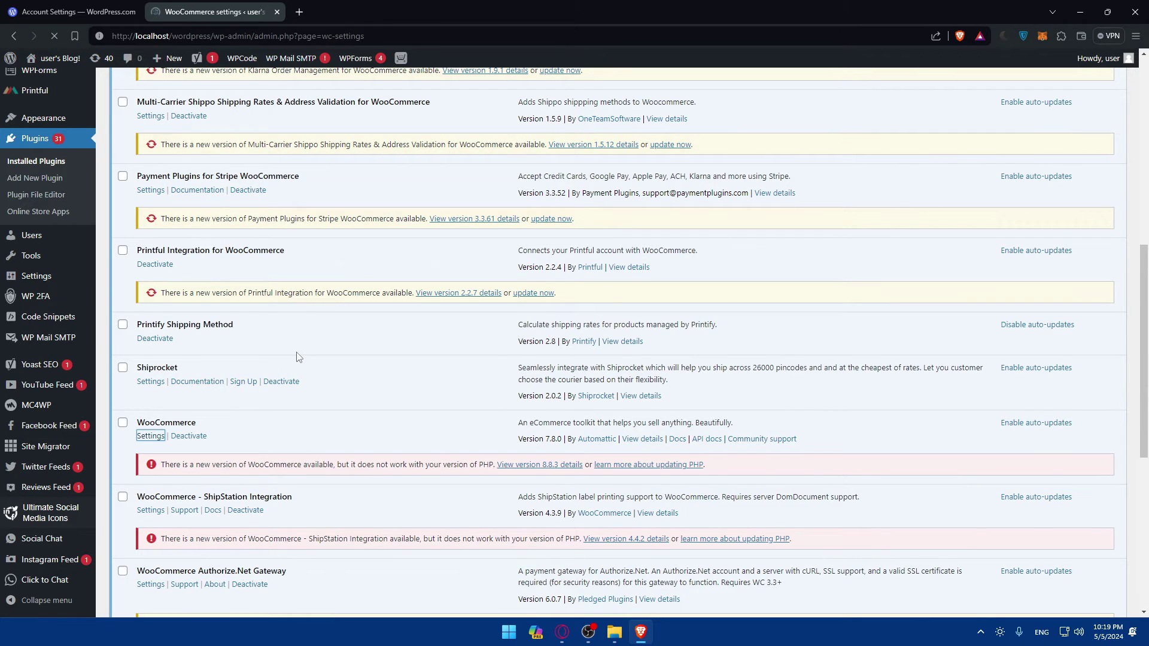
scroll(320, 359, down, 3)
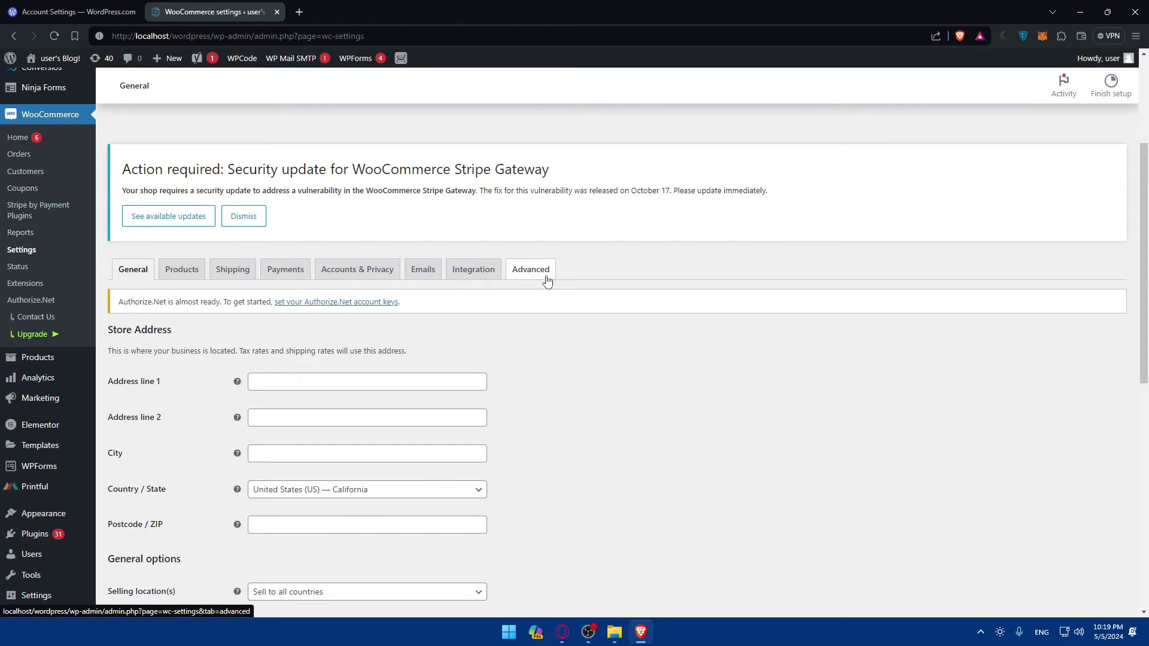
click(522, 279)
scroll(502, 287, down, 5)
scroll(252, 282, down, 2)
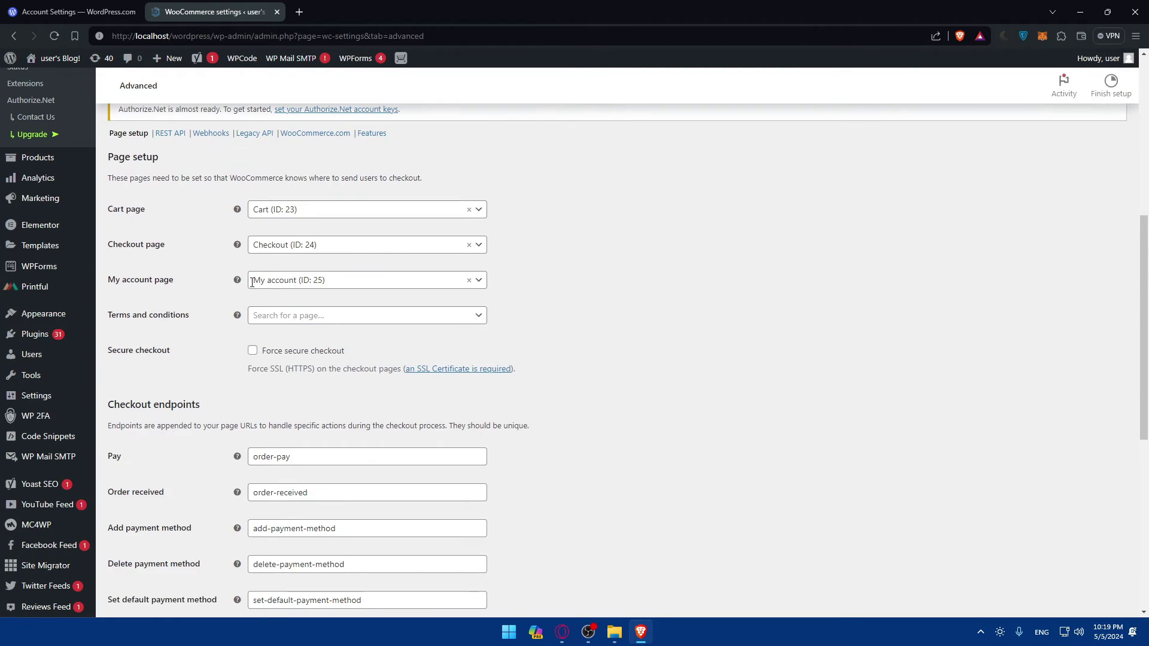
scroll(206, 330, down, 7)
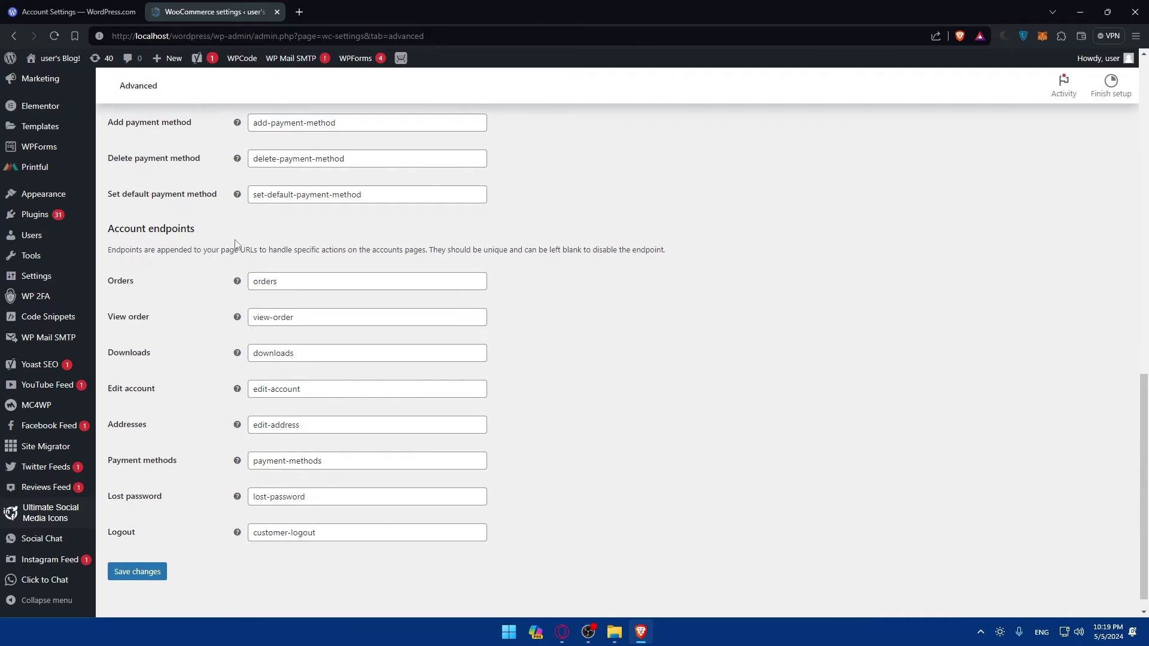
scroll(235, 244, up, 8)
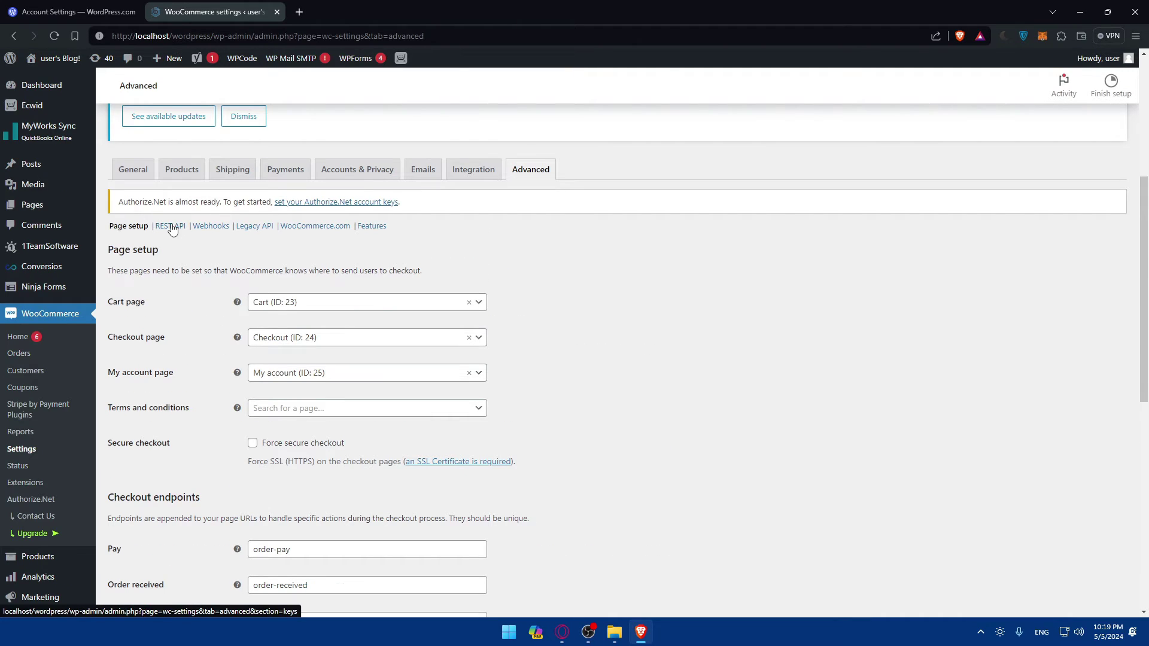
Bring up the REST API section and highlight its explanation text.
click(171, 227)
scroll(419, 335, down, 7)
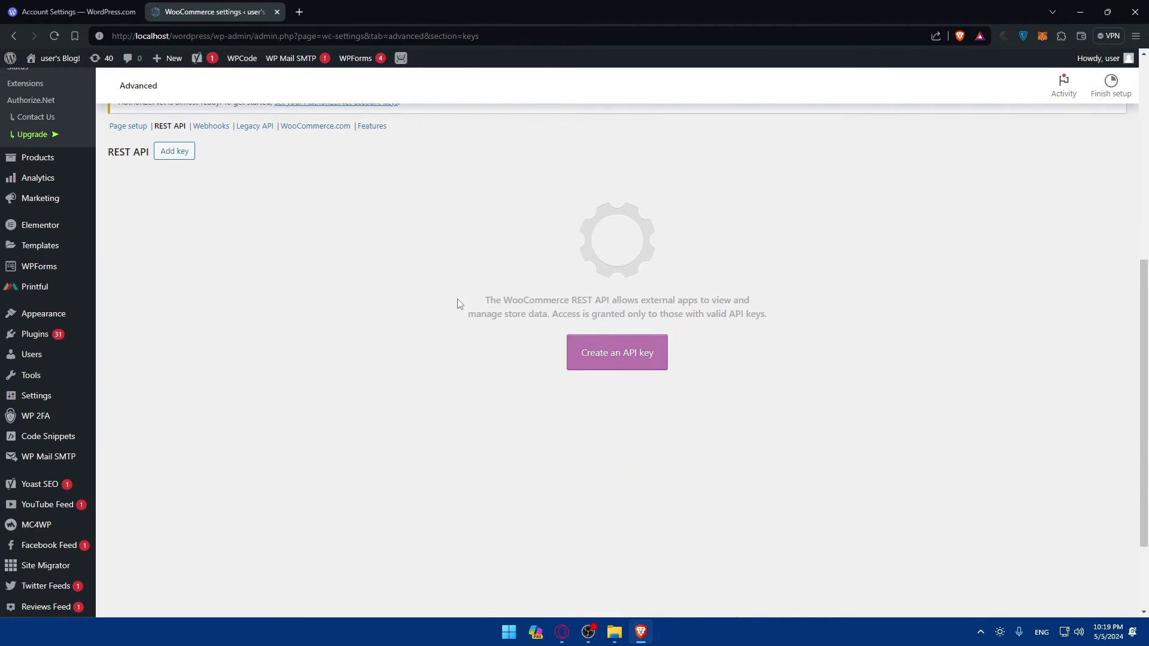
drag(486, 301, 782, 323)
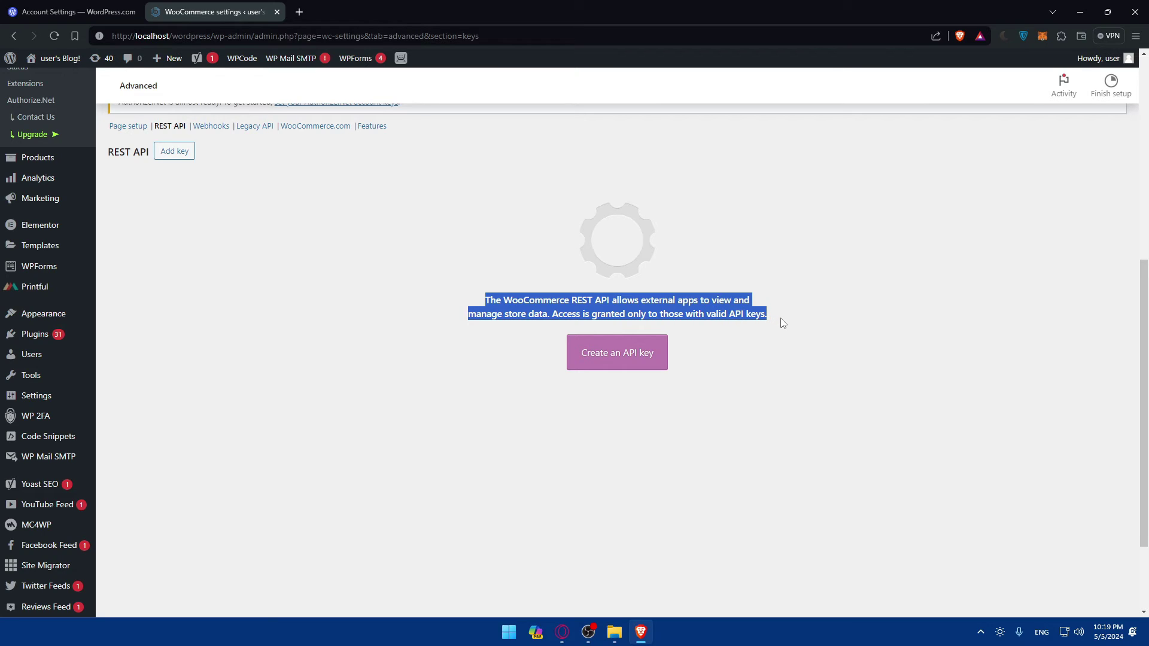
Start a new API key with description 'test', keeping the admin user as owner.
click(619, 357)
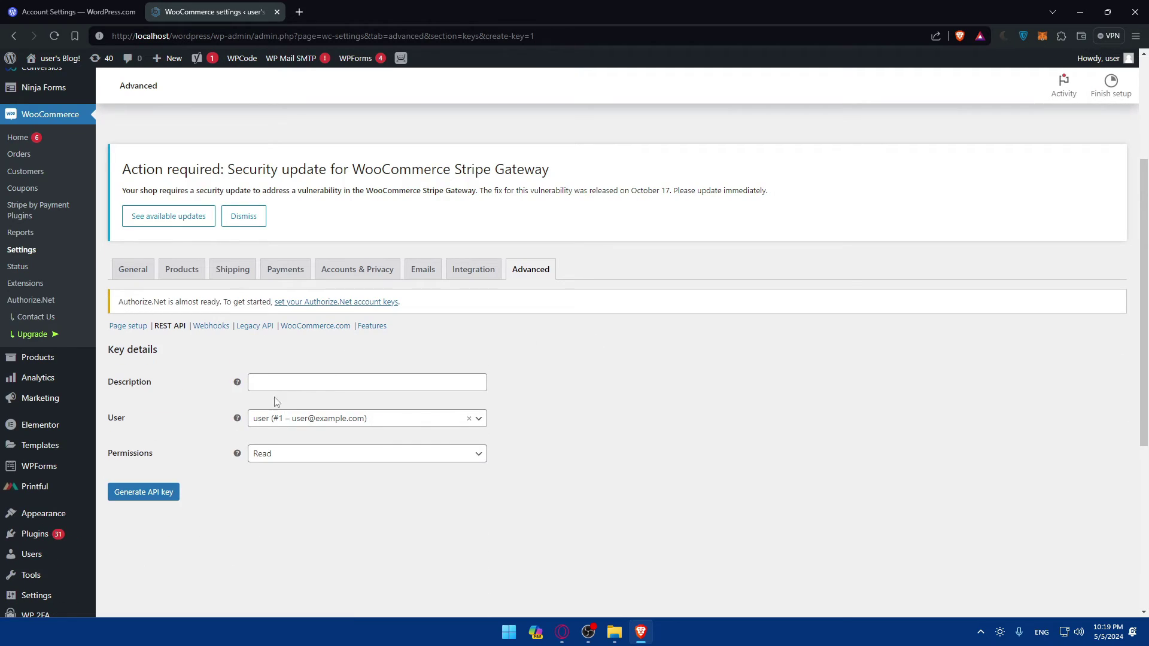
click(292, 386)
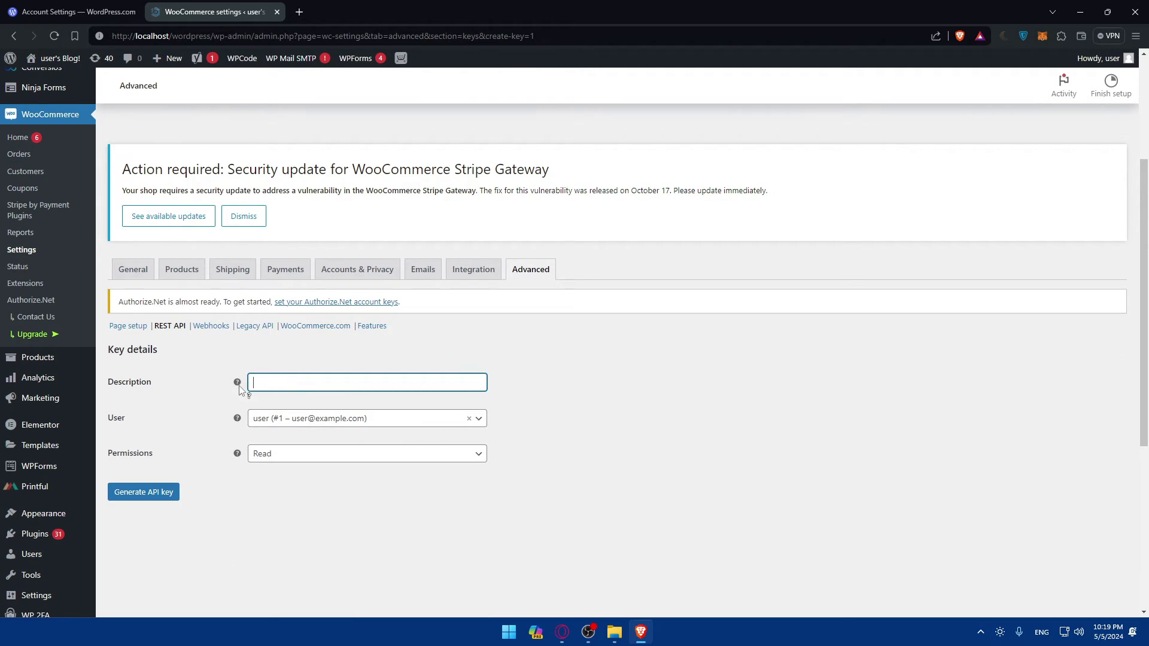
mouse_move(239, 385)
click(290, 418)
click(215, 432)
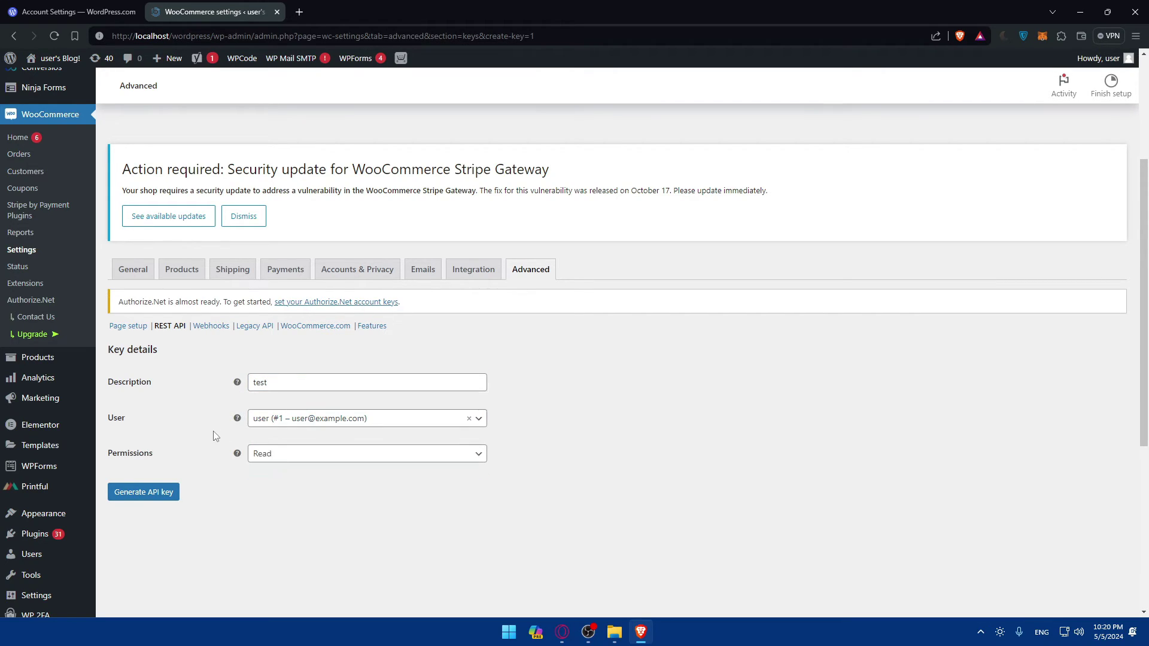
mouse_move(240, 420)
click(372, 420)
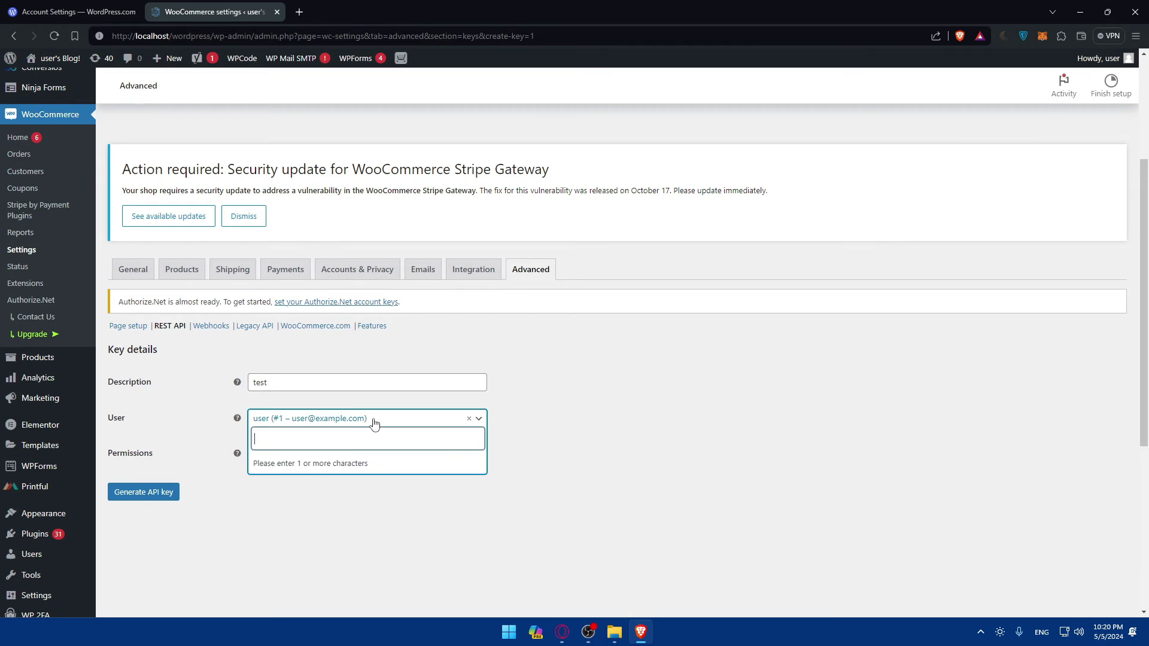
text(test)
key(ctrl+a)
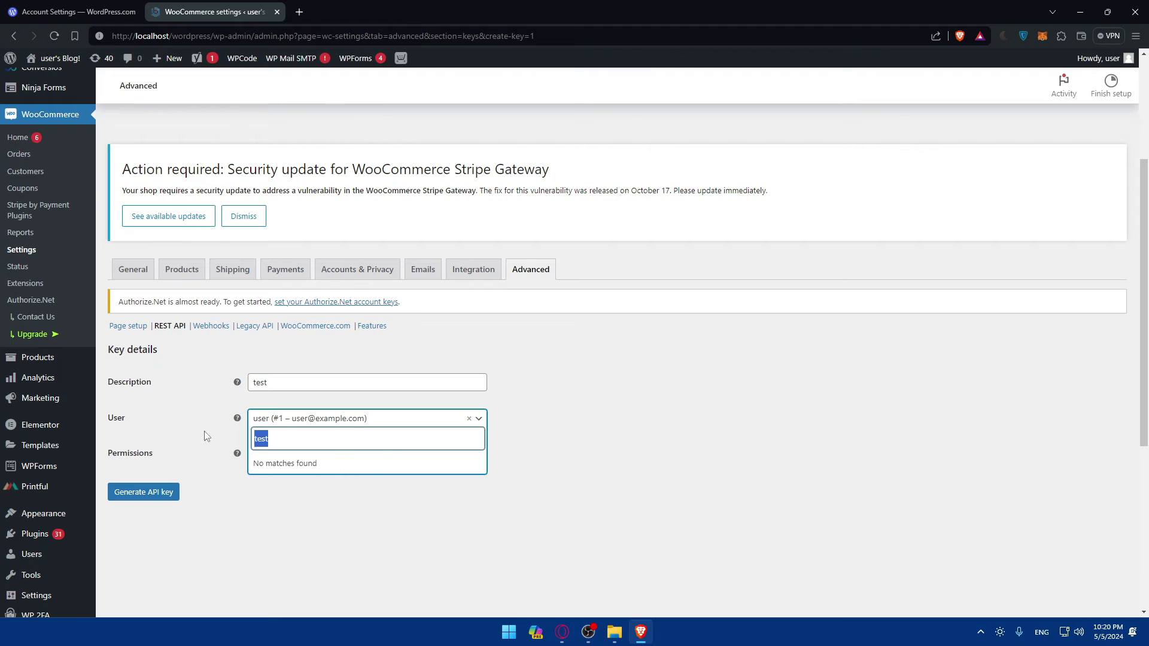
click(402, 515)
Set the new key's permissions to Read/Write.
click(274, 456)
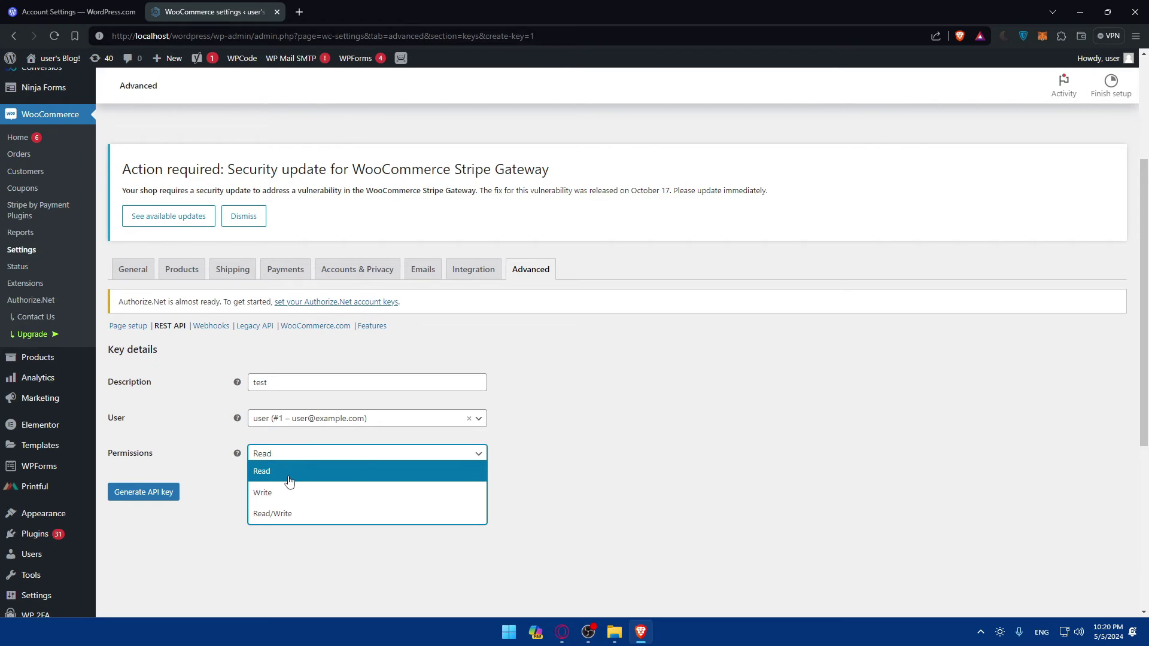
click(226, 457)
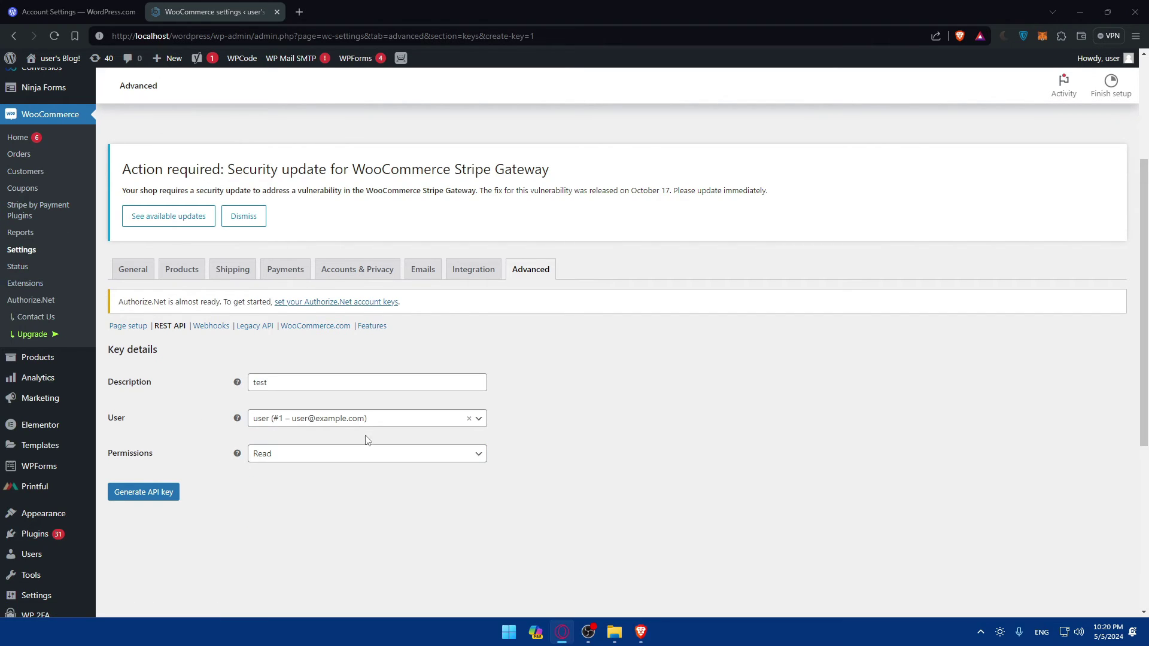
click(312, 455)
click(293, 513)
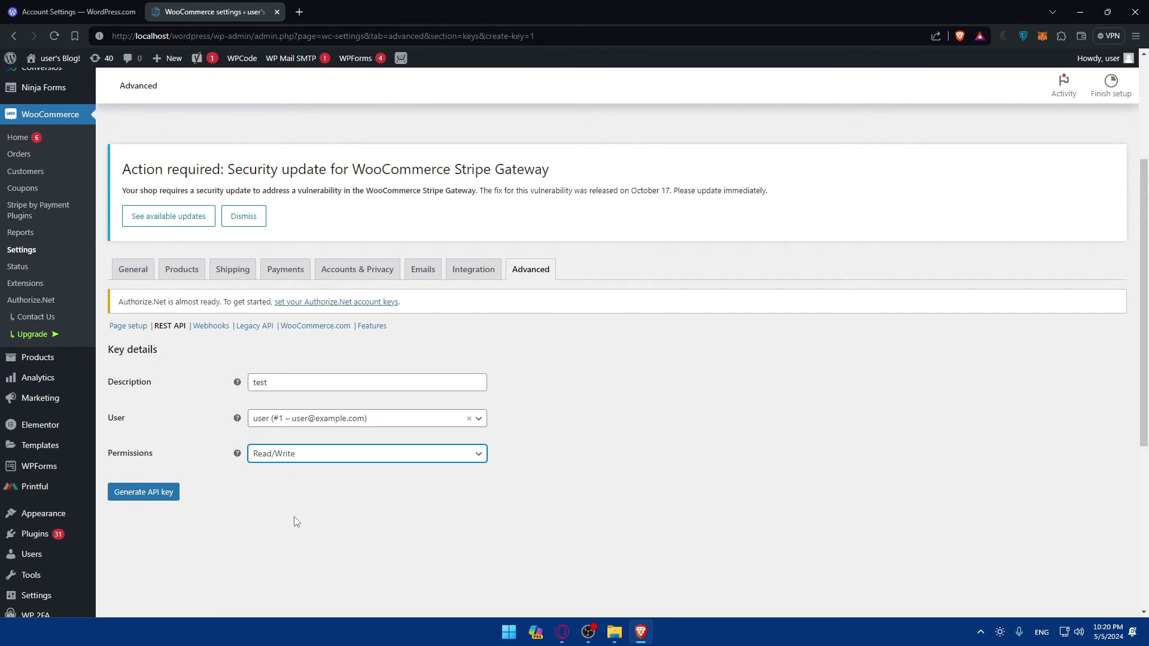
Generate the API key and select its consumer key and consumer secret values.
click(154, 494)
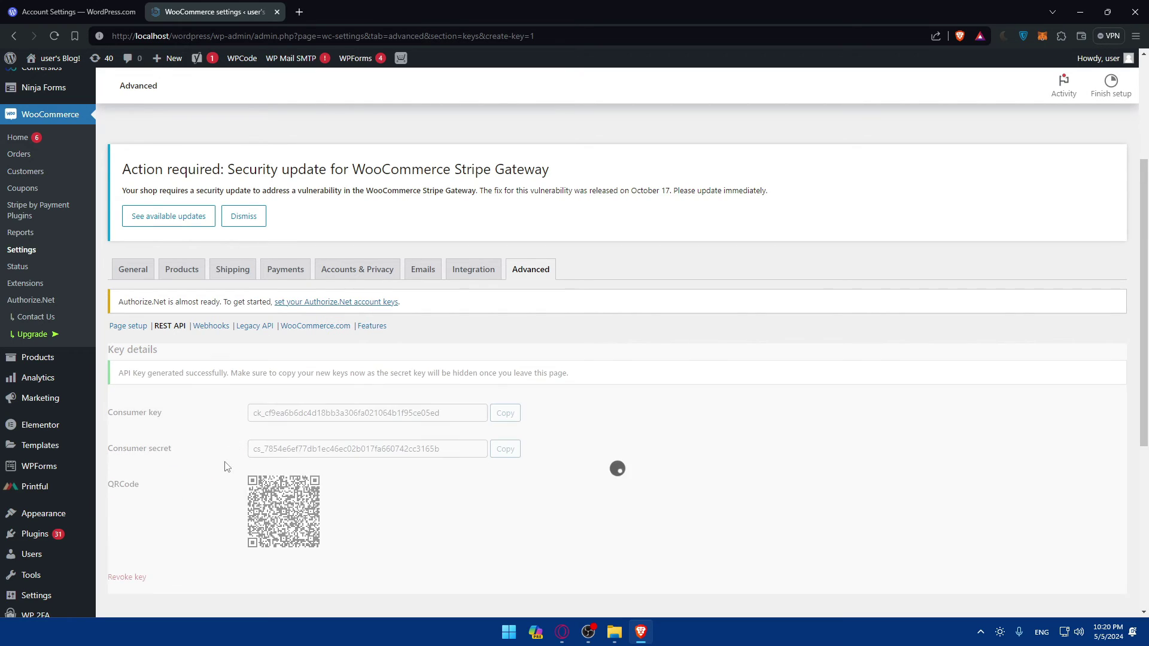
scroll(400, 407, down, 2)
click(447, 311)
drag(447, 312, 157, 296)
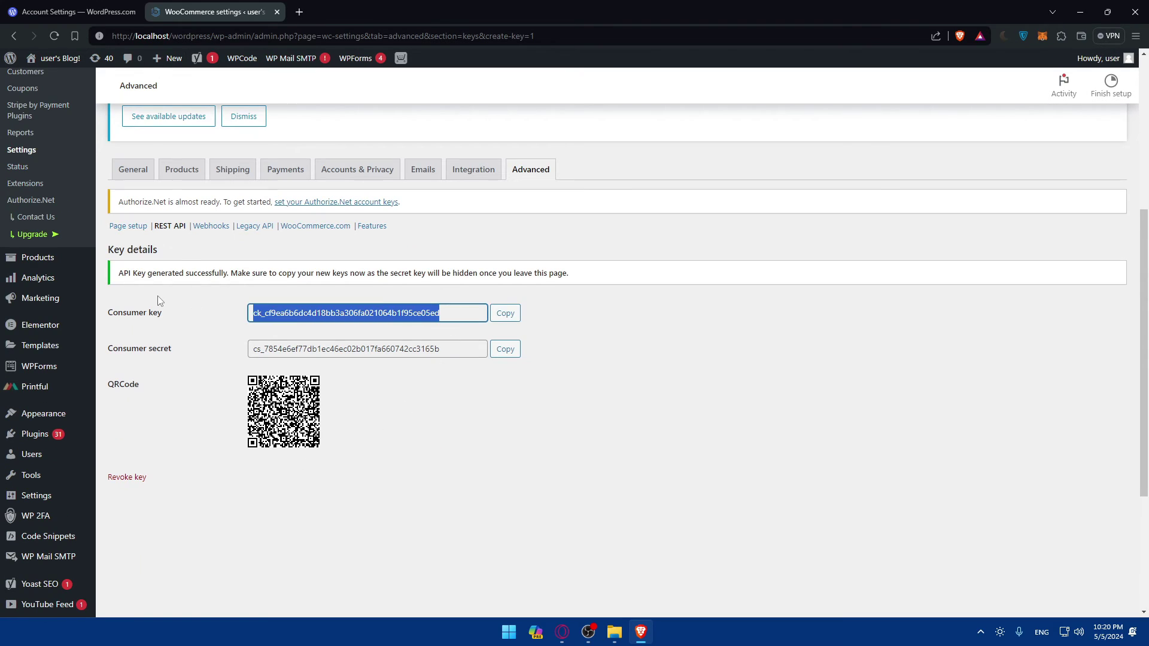
click(382, 404)
drag(445, 349, 207, 345)
click(395, 427)
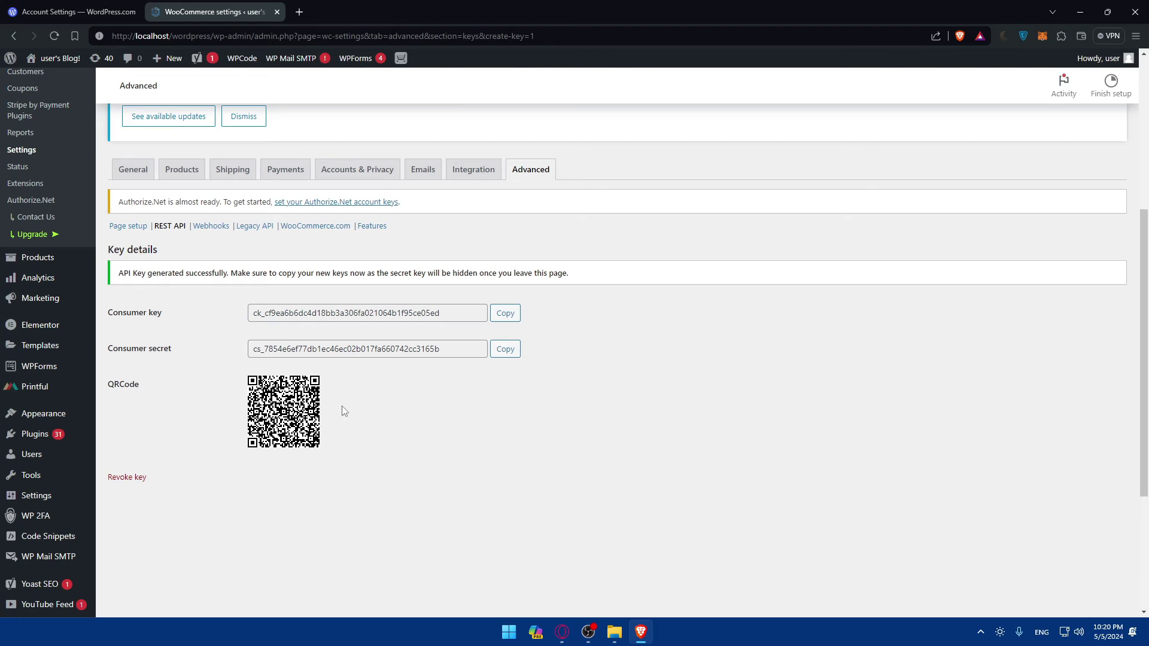
Reselect the consumer key and secret, then revoke the generated key.
double_click(418, 313)
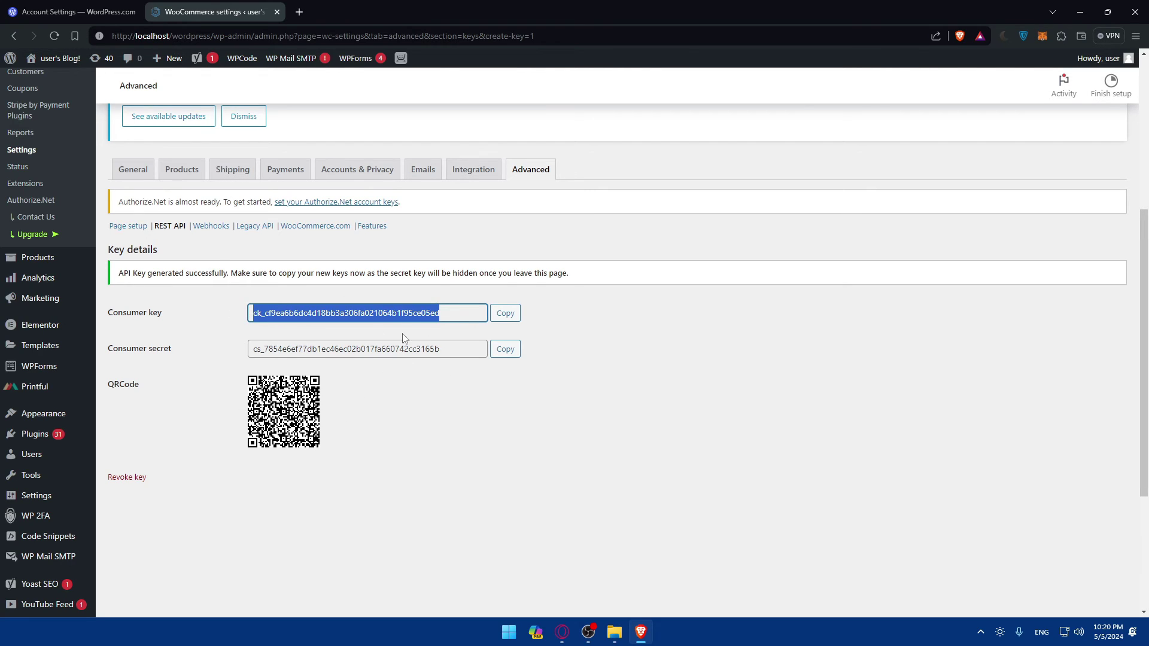
double_click(407, 349)
drag(419, 313, 202, 309)
click(466, 350)
drag(466, 350, 226, 353)
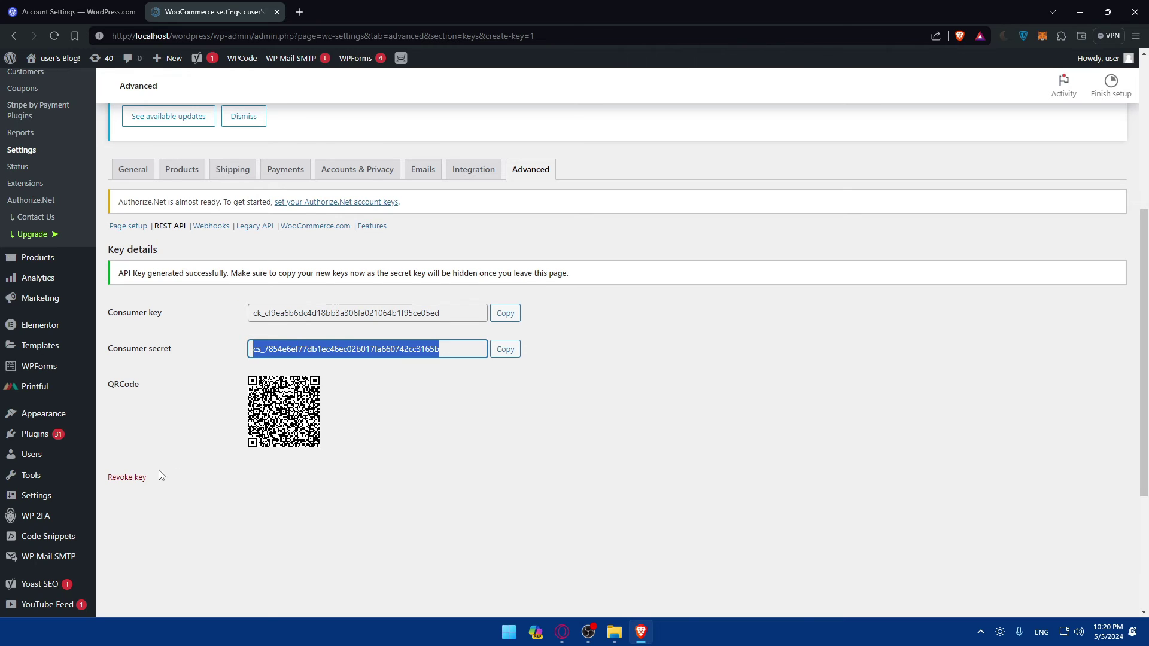
click(138, 477)
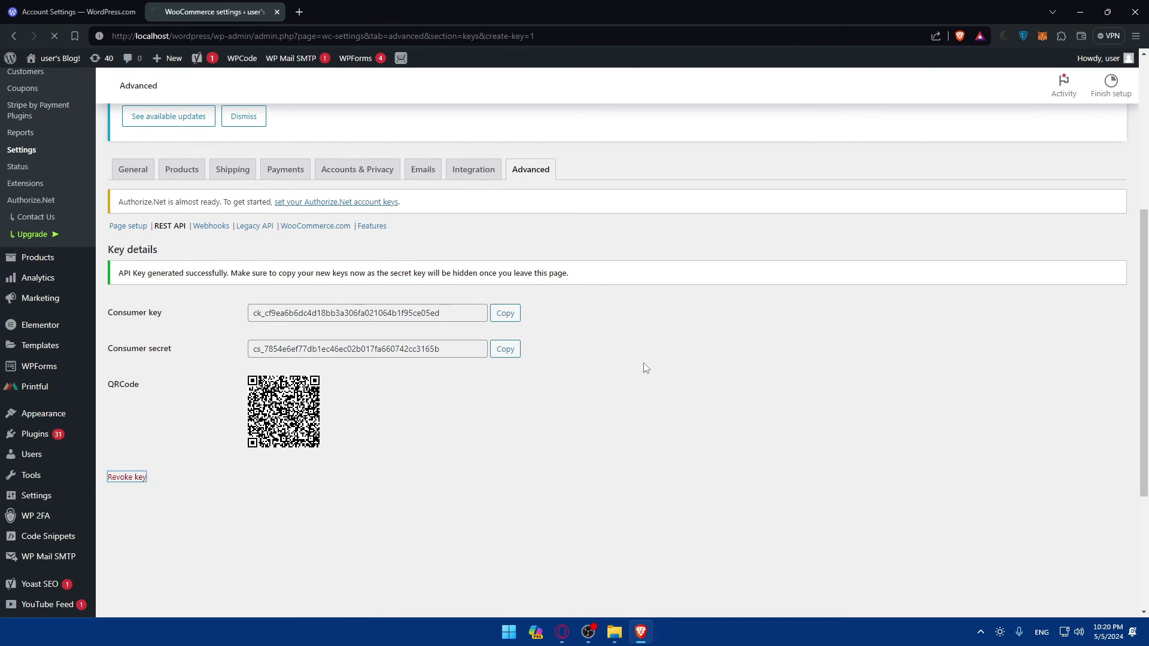